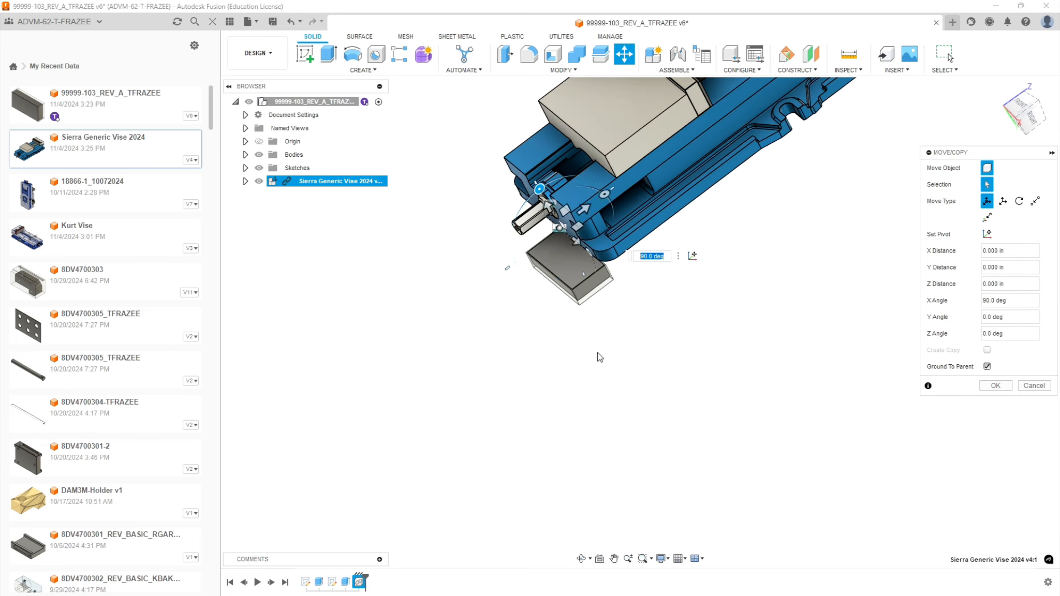
Move the vise freehand by about 5.093 in X, -12.631 in Y and -10.001 in Z so it sits beneath the block, and accept
scroll(632, 419, down, 4)
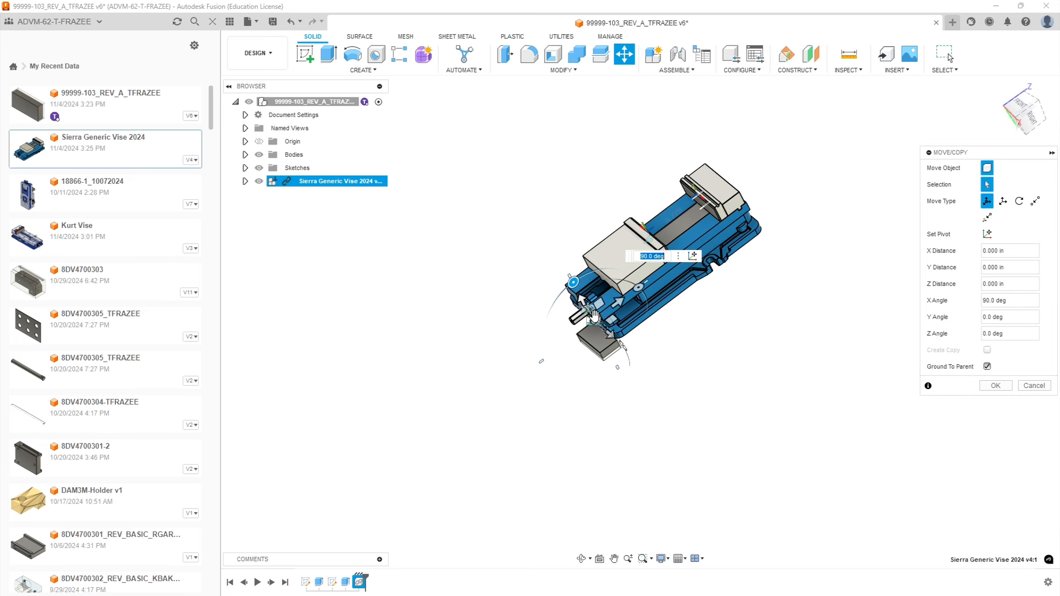
drag(594, 314, 551, 503)
shift+middle_drag(456, 365, 563, 334)
scroll(513, 411, up, 5)
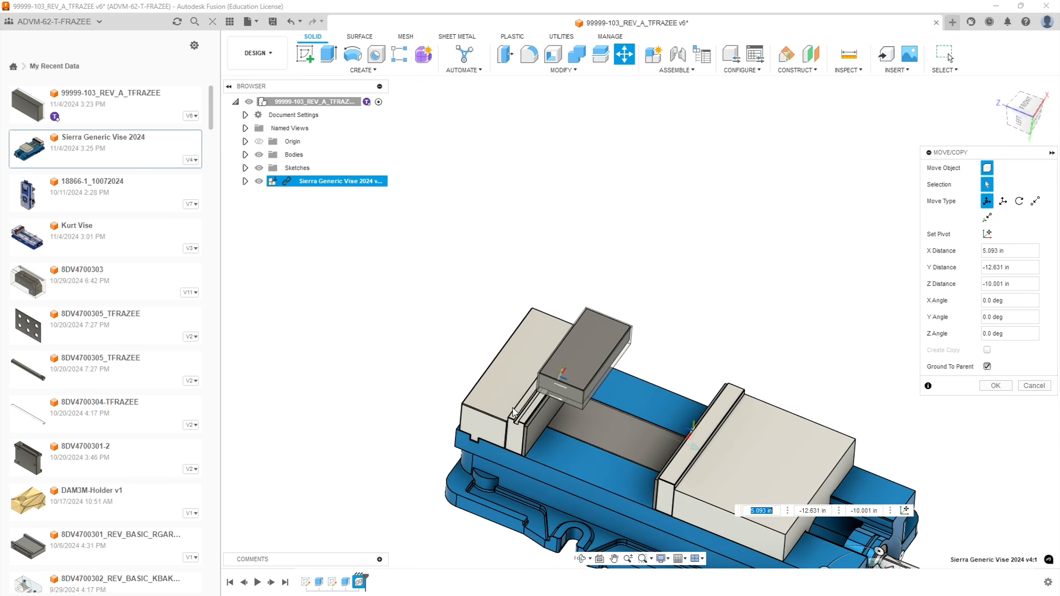
shift+middle_drag(494, 420, 487, 393)
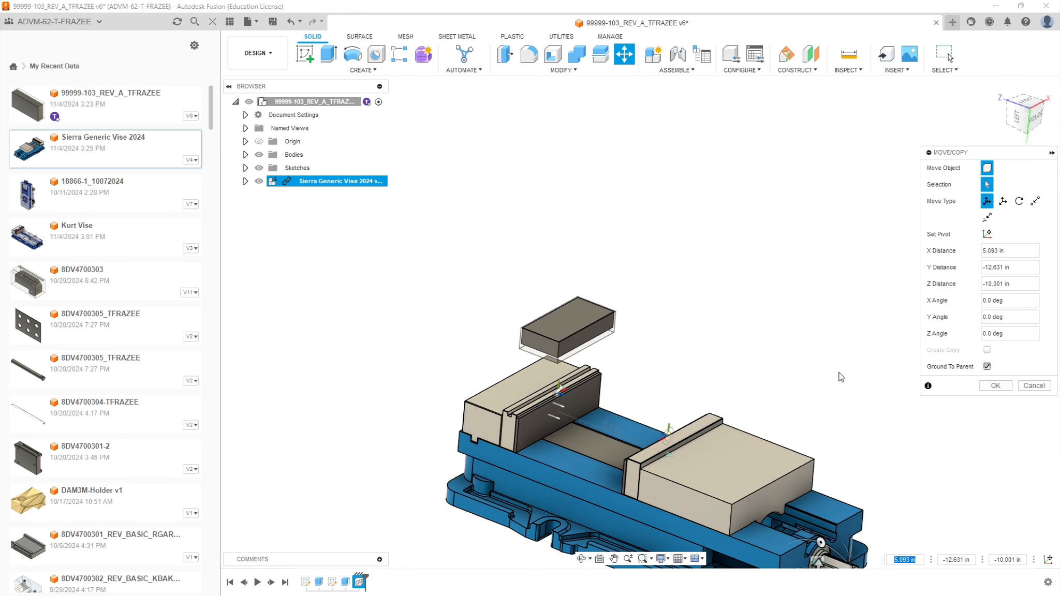
scroll(622, 447, up, 4)
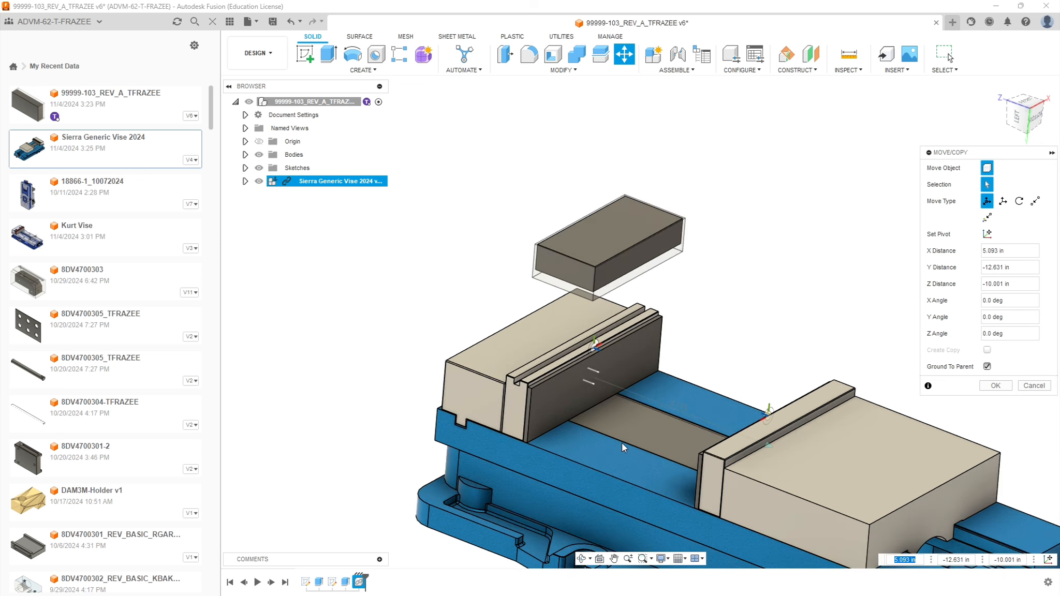
scroll(808, 287, up, 2)
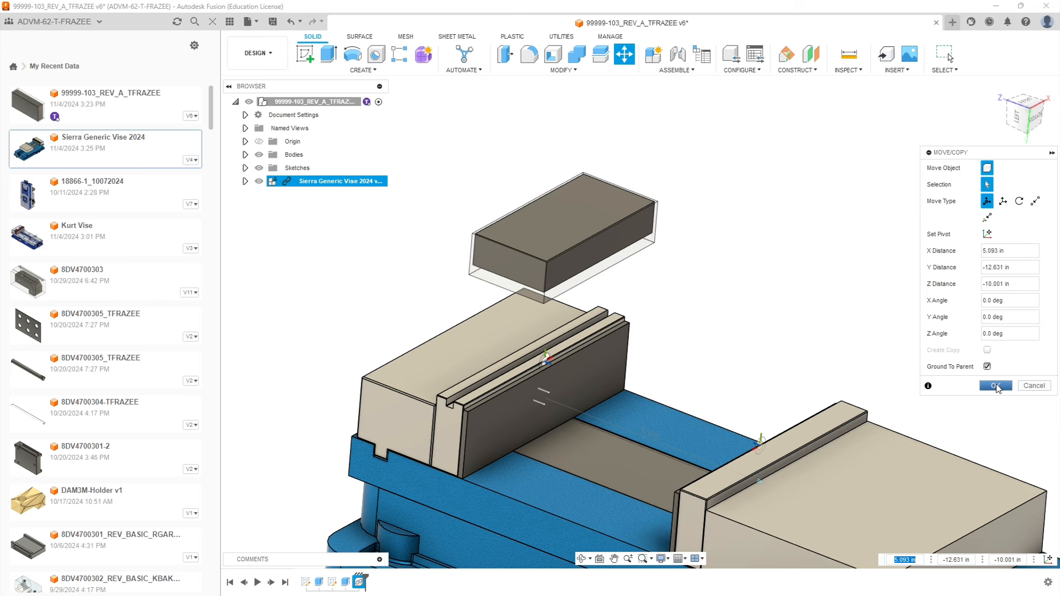
click(996, 386)
Unground the Sierra Generic Vise 2024 component from its parent and move it freehand up closer to the block
scroll(643, 391, down, 4)
shift+middle_drag(643, 392, 629, 410)
scroll(564, 428, up, 3)
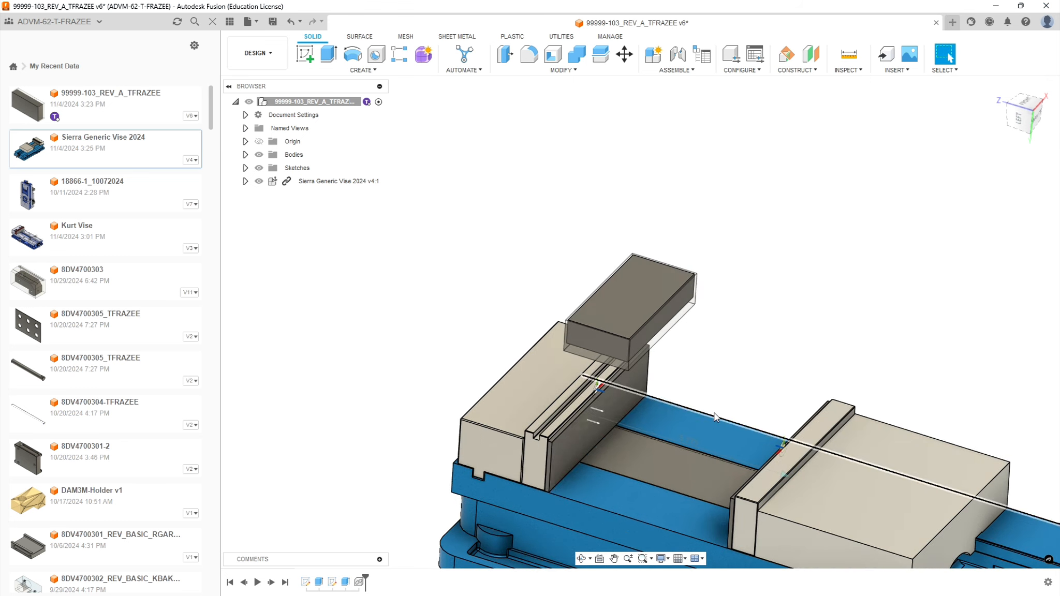
shift+middle_drag(540, 461, 505, 455)
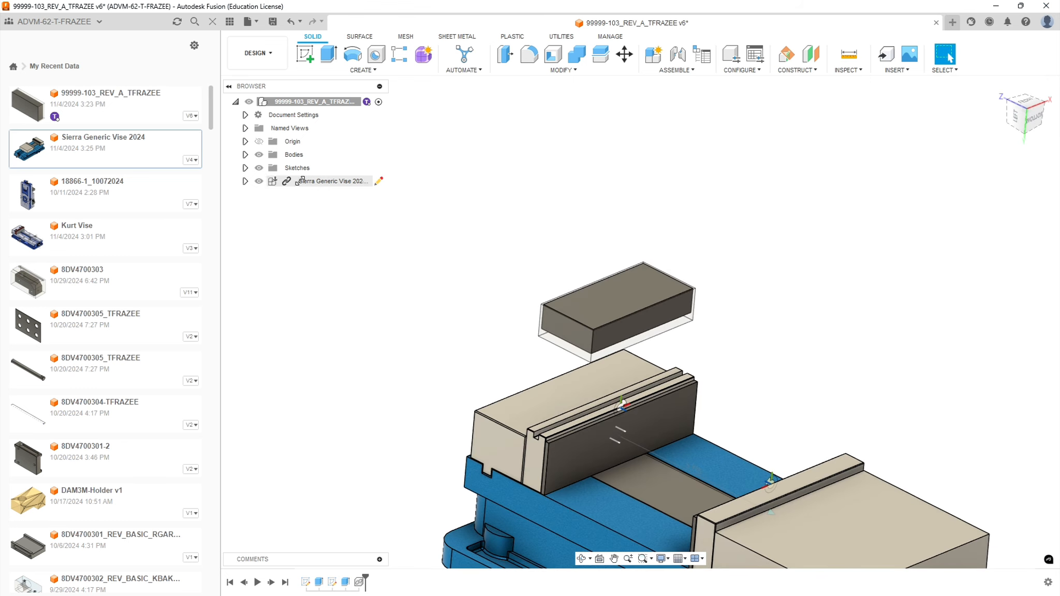
right_click(274, 183)
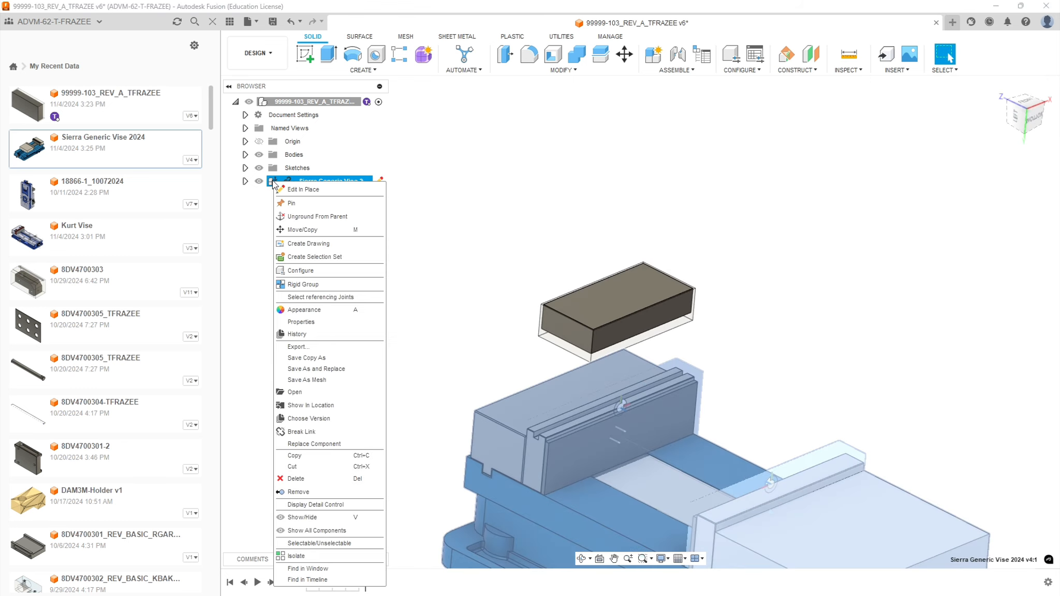
click(298, 216)
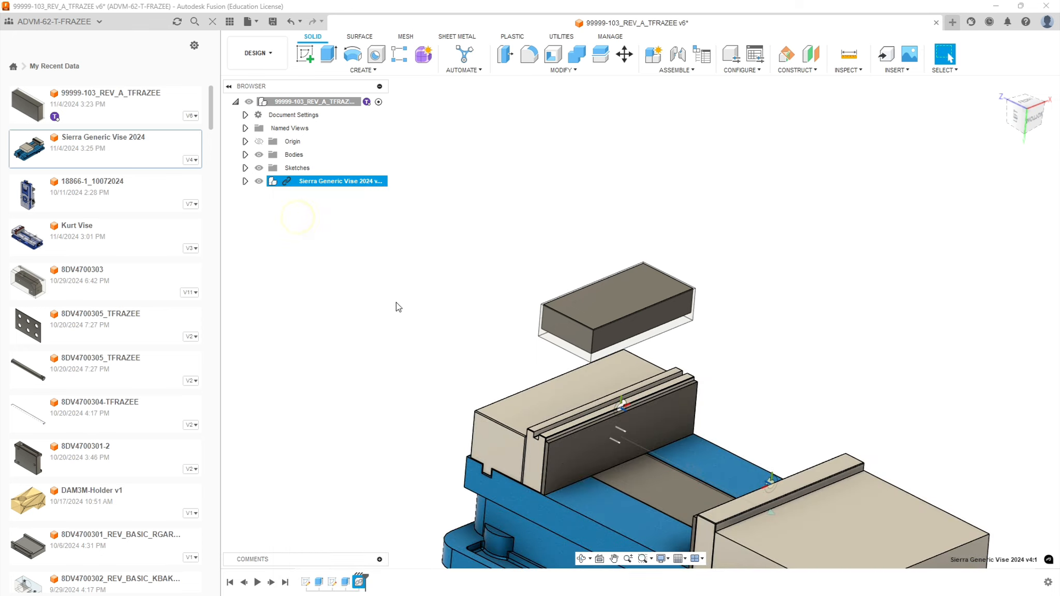
click(426, 320)
shift+middle_drag(473, 315, 486, 413)
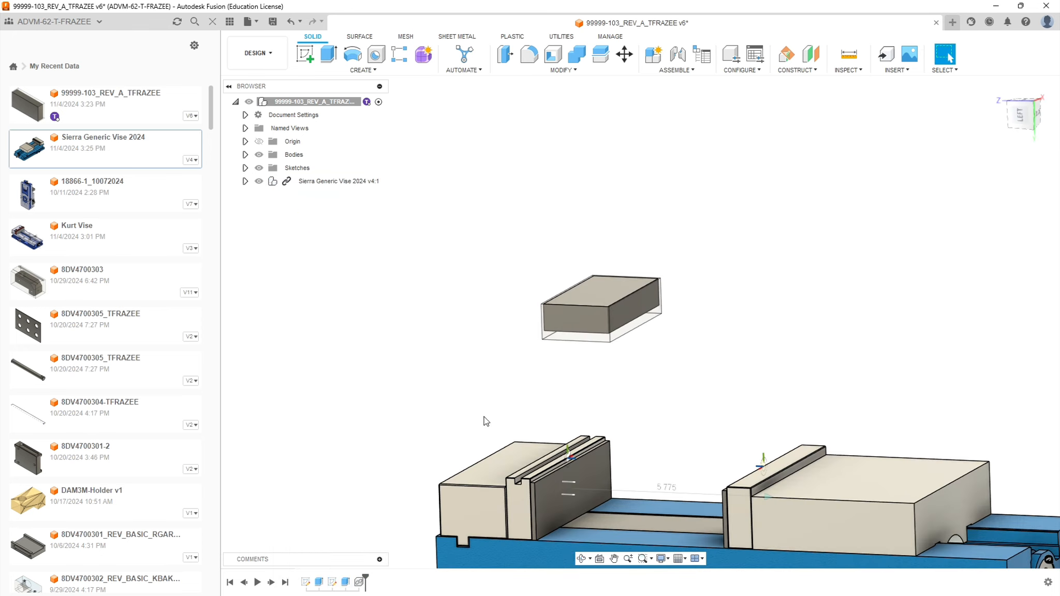
drag(496, 466, 476, 351)
Start a Joint and snap Component 1 to the inner corner of the step at the end of the rear jaw
click(678, 54)
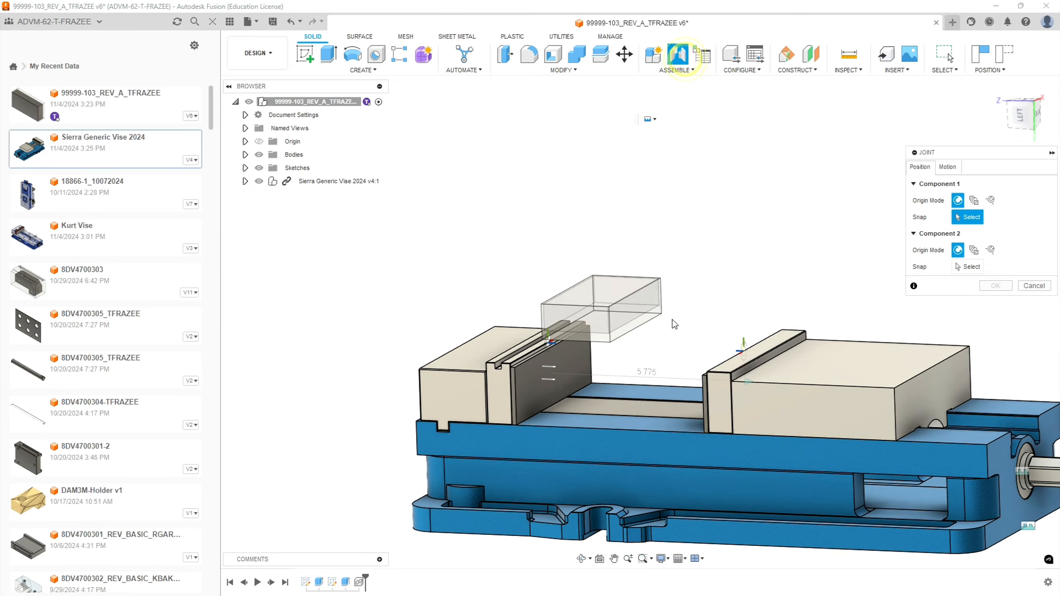
scroll(518, 361, up, 5)
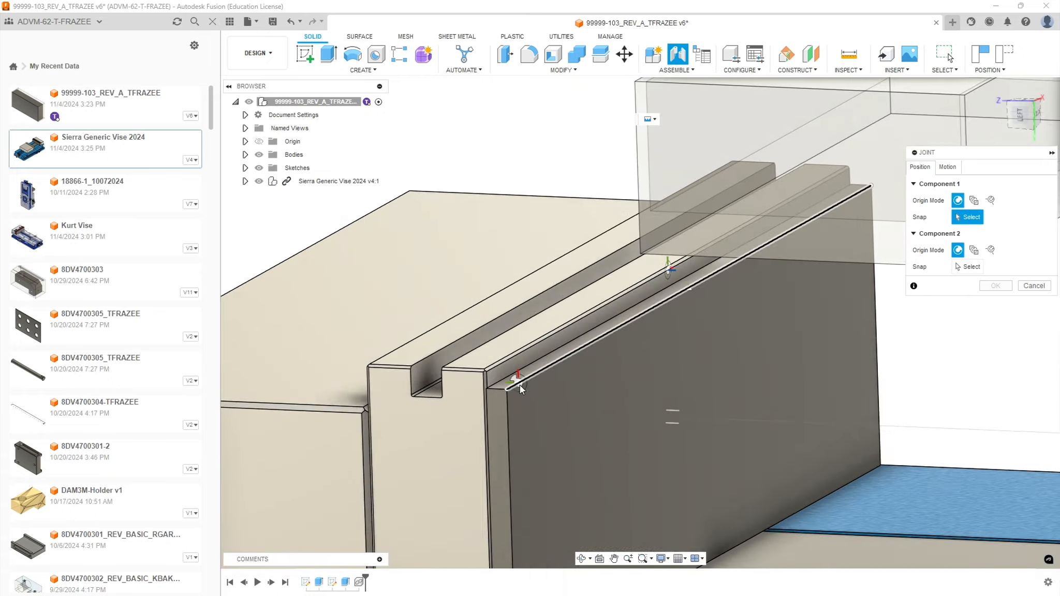
scroll(521, 389, up, 3)
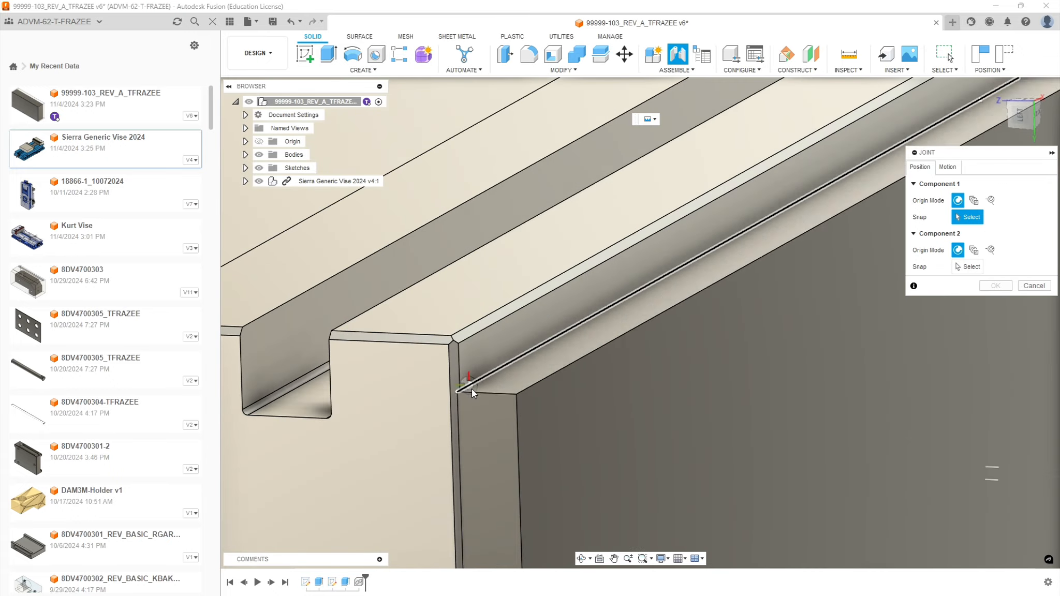
scroll(471, 389, up, 4)
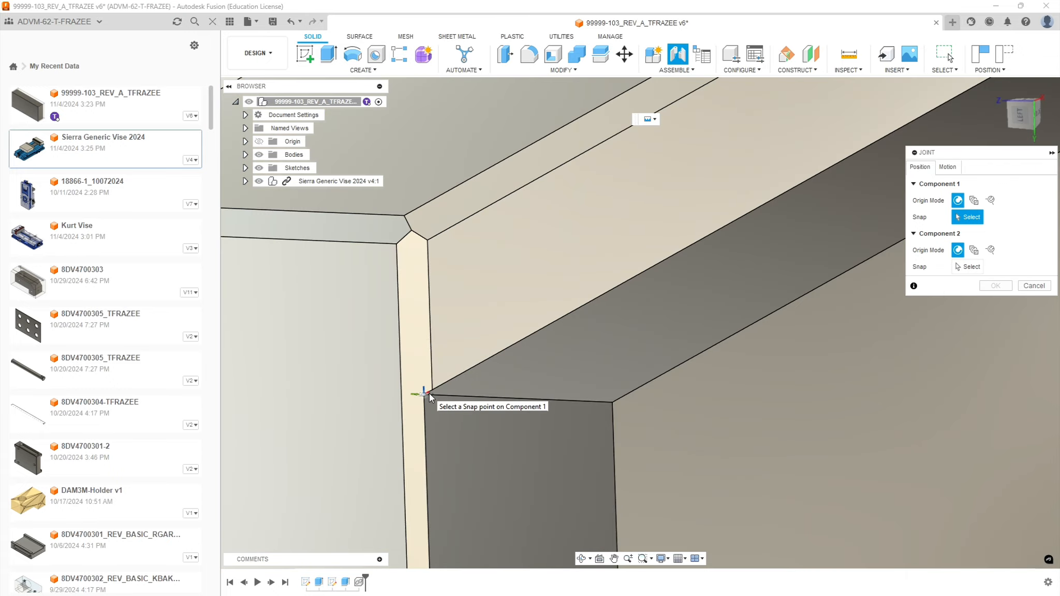
click(429, 393)
Snap the joint's Component 2 to the lower corner of the transparent stock body around the block, on the rear jaw side
scroll(652, 328, down, 5)
scroll(652, 331, down, 6)
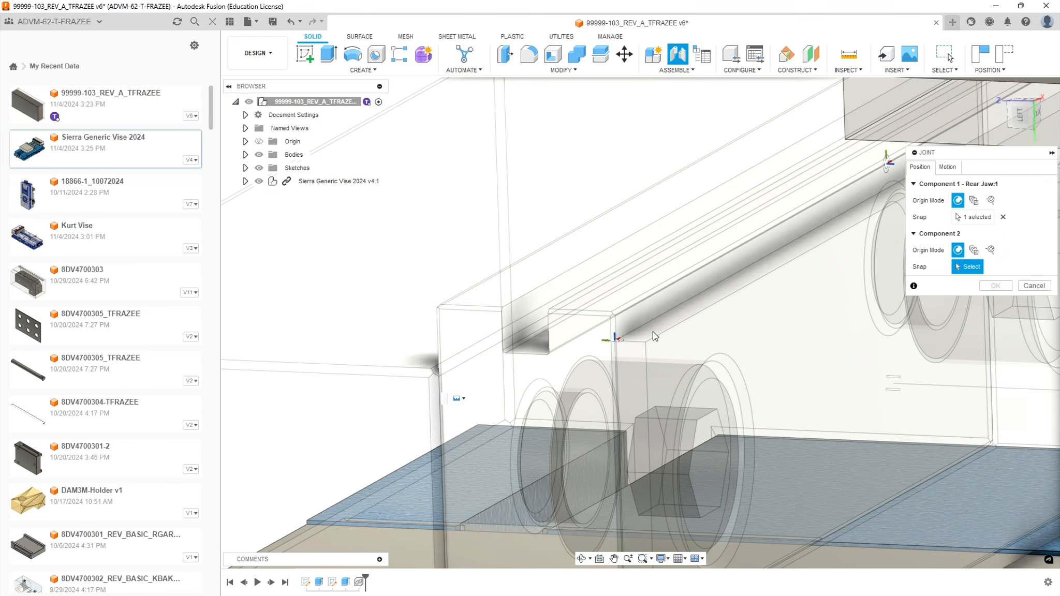
shift+middle_drag(653, 331, 790, 318)
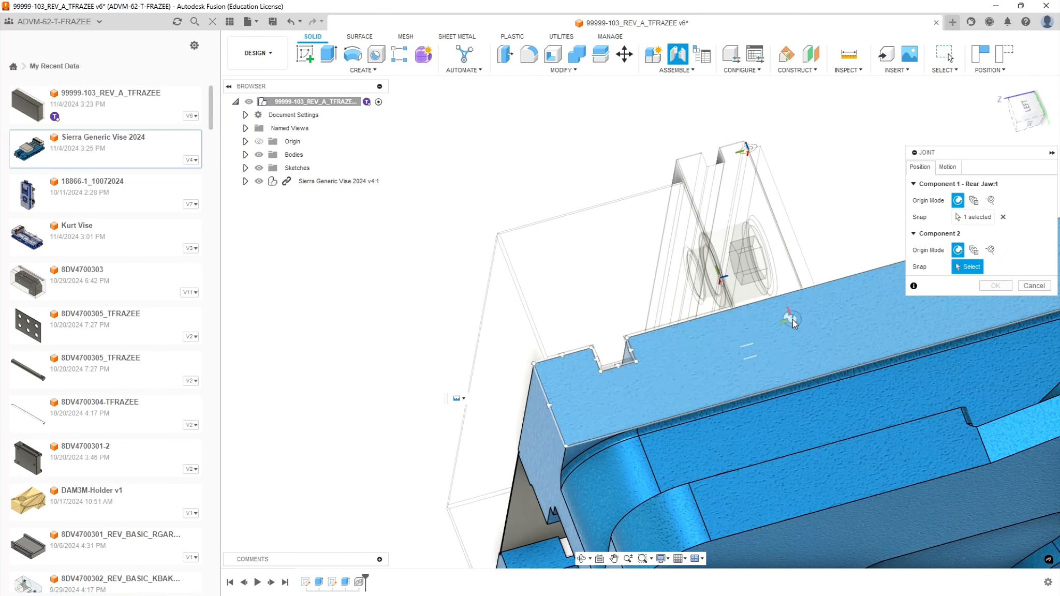
scroll(793, 306, down, 4)
scroll(829, 201, down, 5)
scroll(854, 155, up, 6)
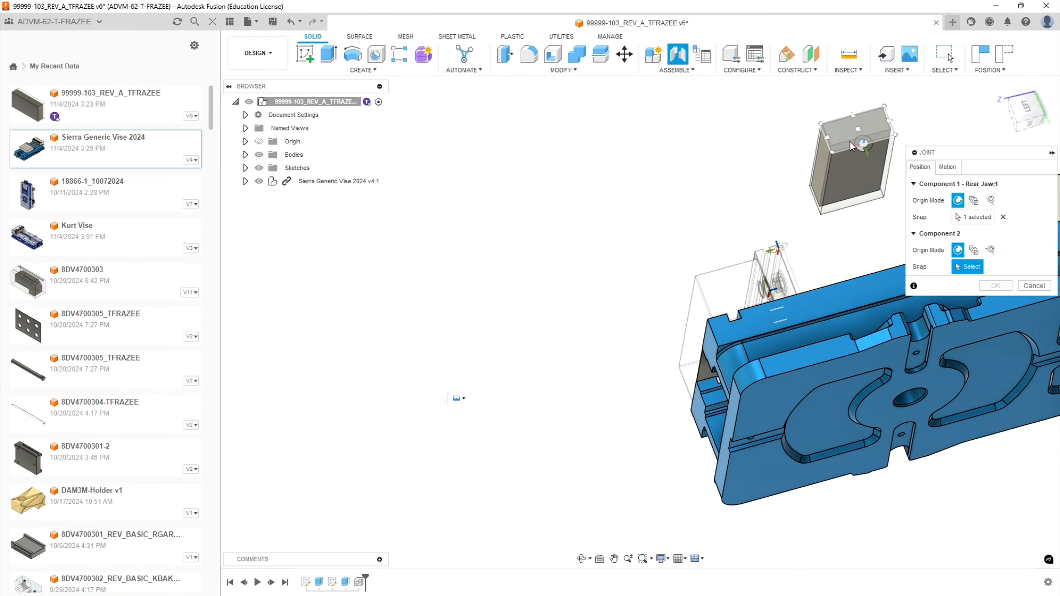
shift+middle_drag(841, 167, 688, 153)
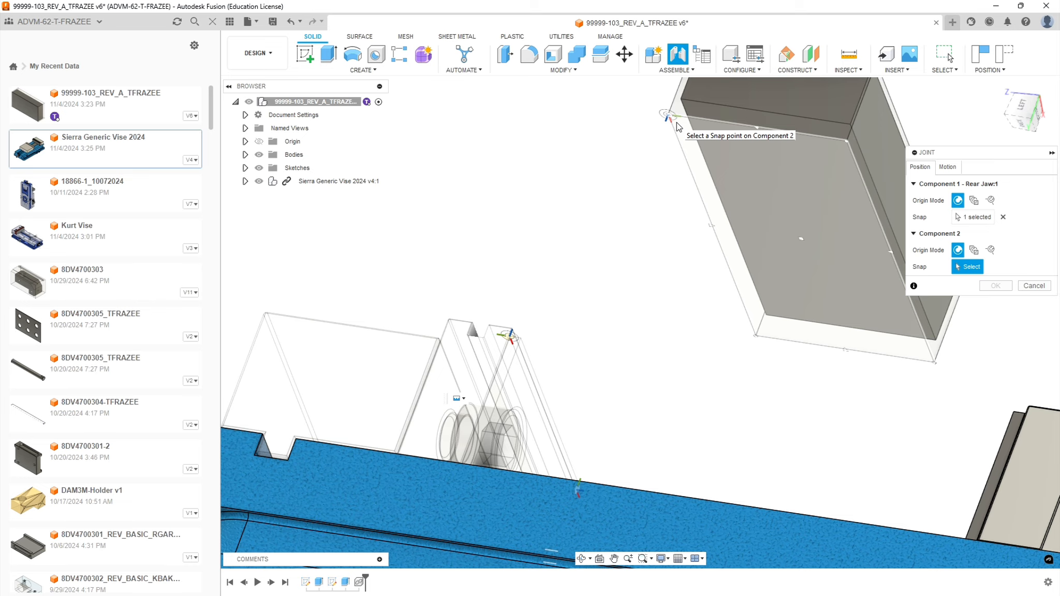
click(677, 127)
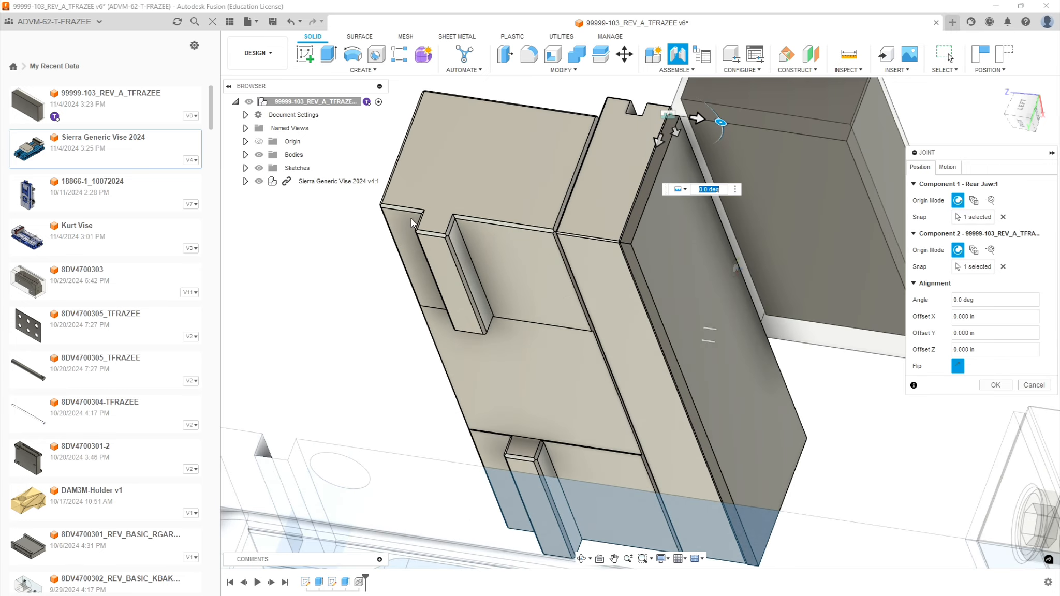
Set the joint's Offset X to -.5 in and create the joint between the rear jaw and the stock
shift+middle_drag(495, 230, 469, 289)
scroll(512, 316, down, 10)
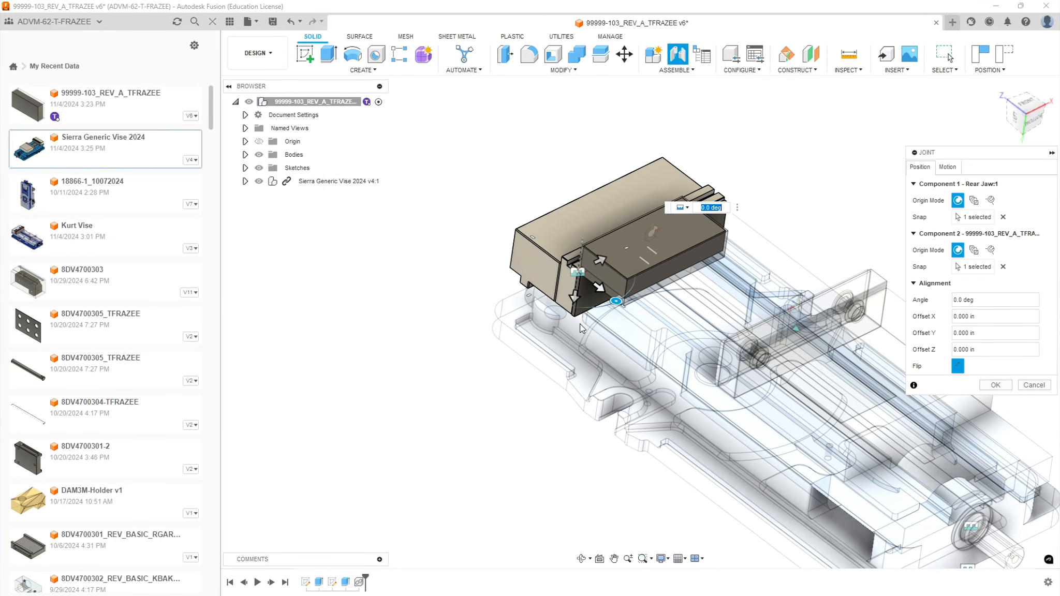
scroll(562, 312, up, 8)
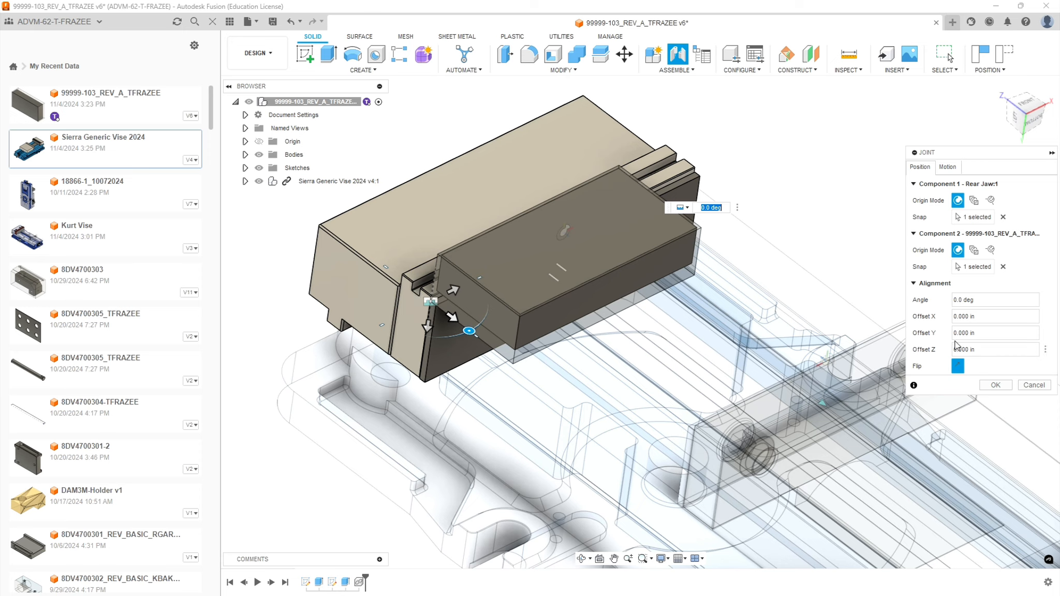
click(987, 322)
text(-.5)
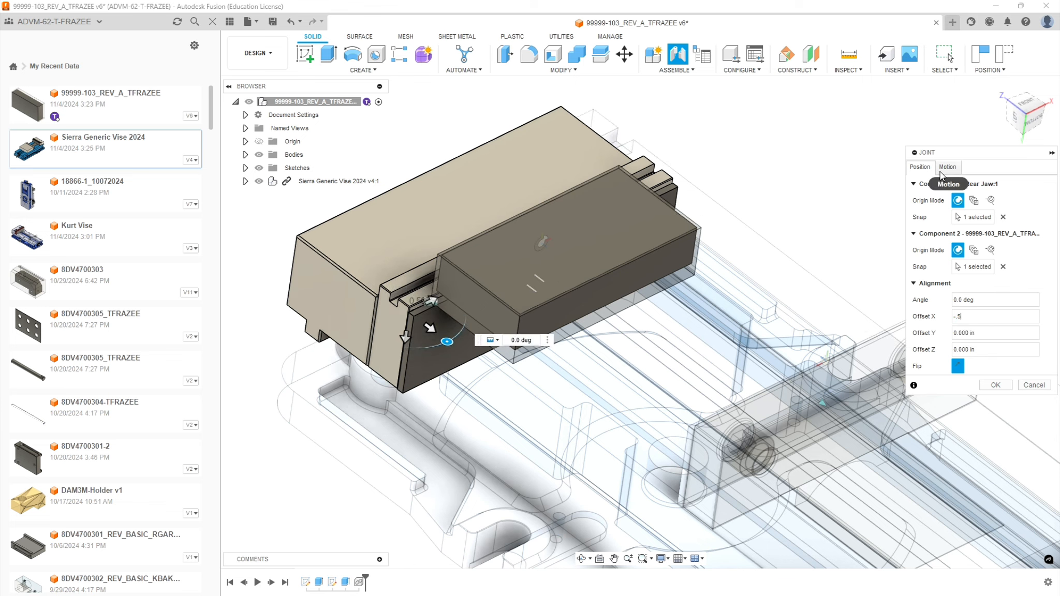
click(994, 385)
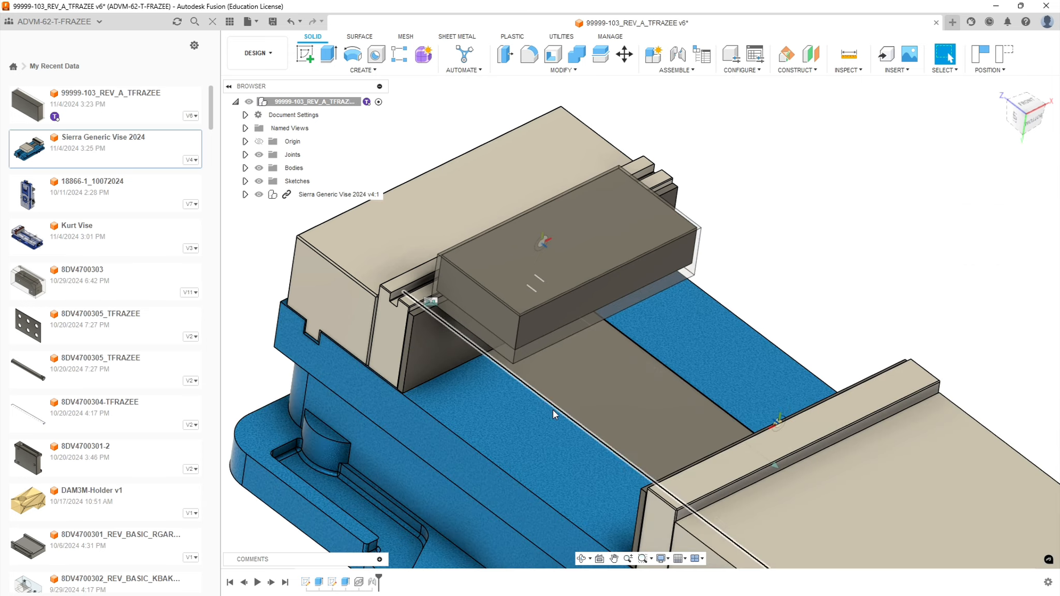
Slide the vise's front jaw freehand toward the block to an opening of about 3.8 in
scroll(645, 443, down, 4)
shift+middle_drag(710, 446, 735, 442)
scroll(684, 473, down, 2)
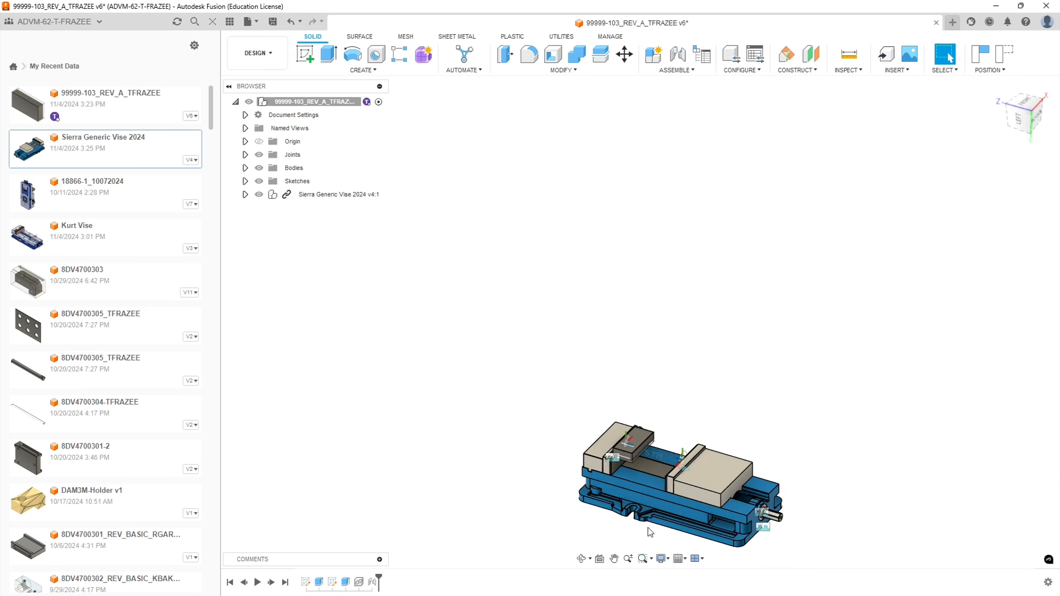
scroll(639, 533, up, 4)
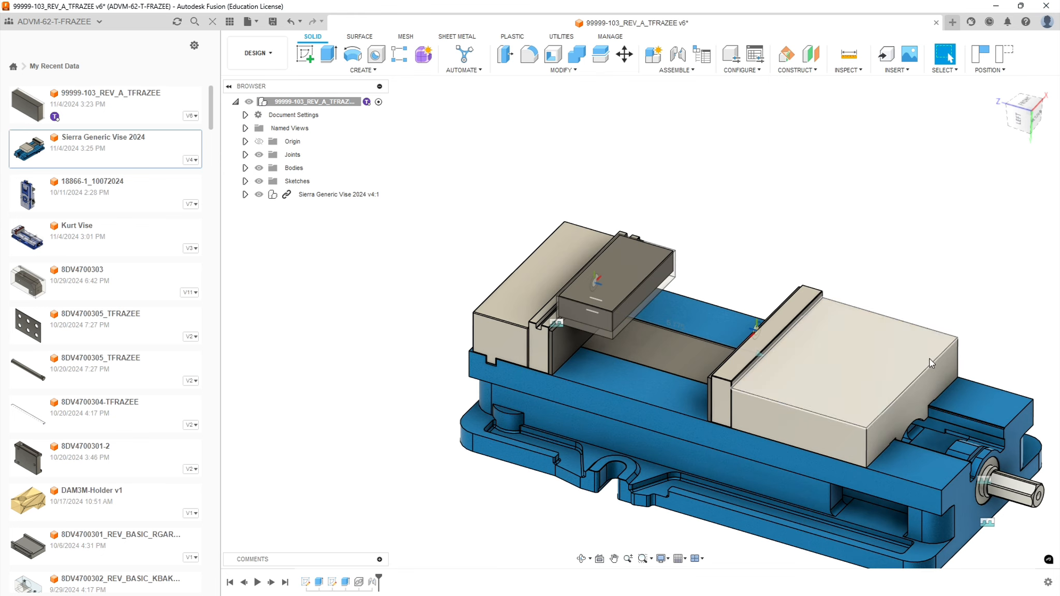
scroll(928, 358, up, 3)
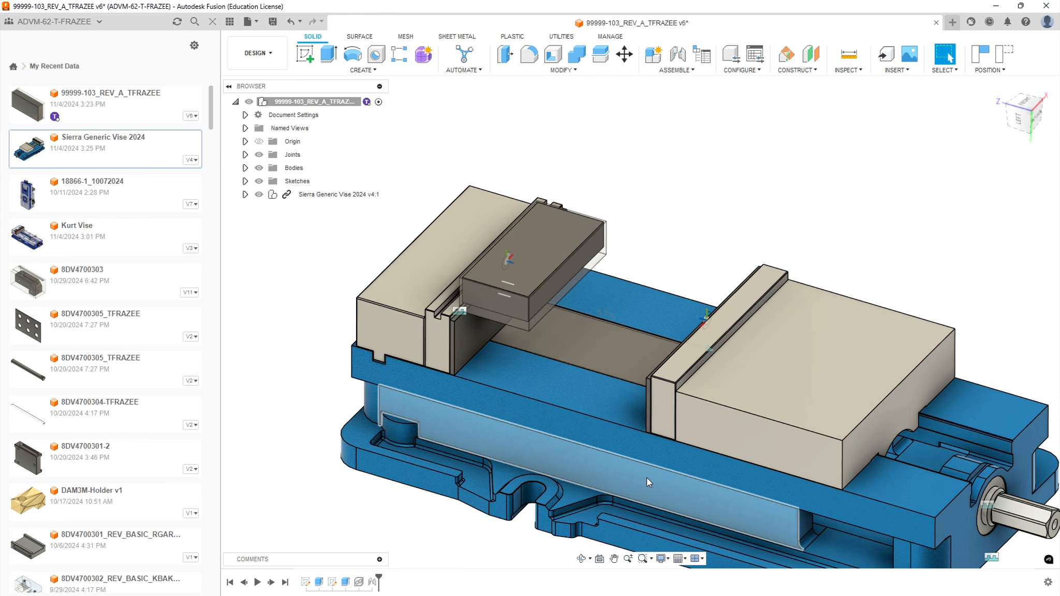
shift+middle_drag(781, 377, 810, 323)
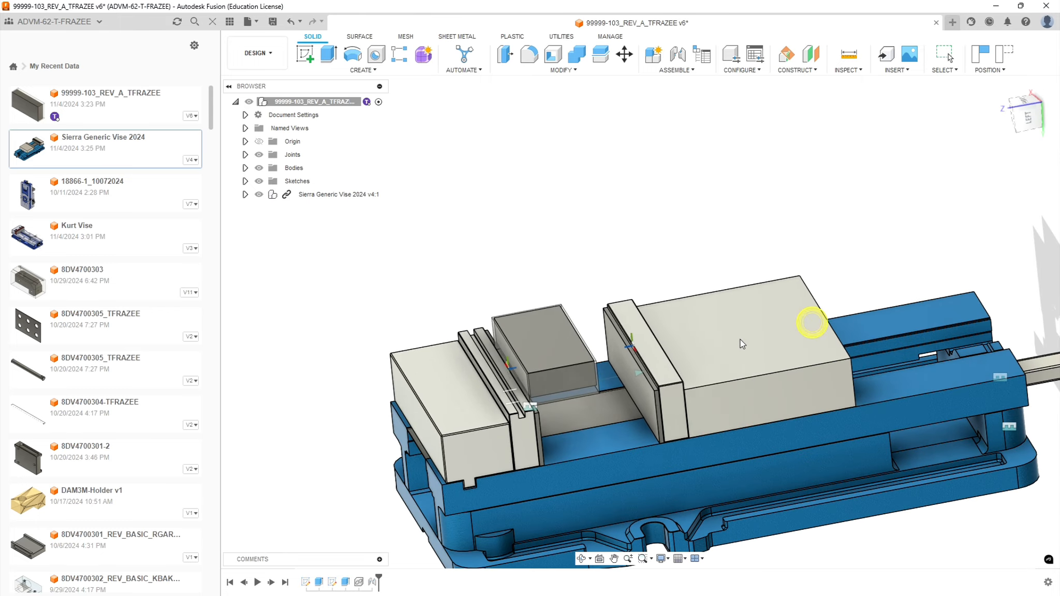
scroll(594, 383, up, 5)
shift+middle_drag(662, 408, 653, 397)
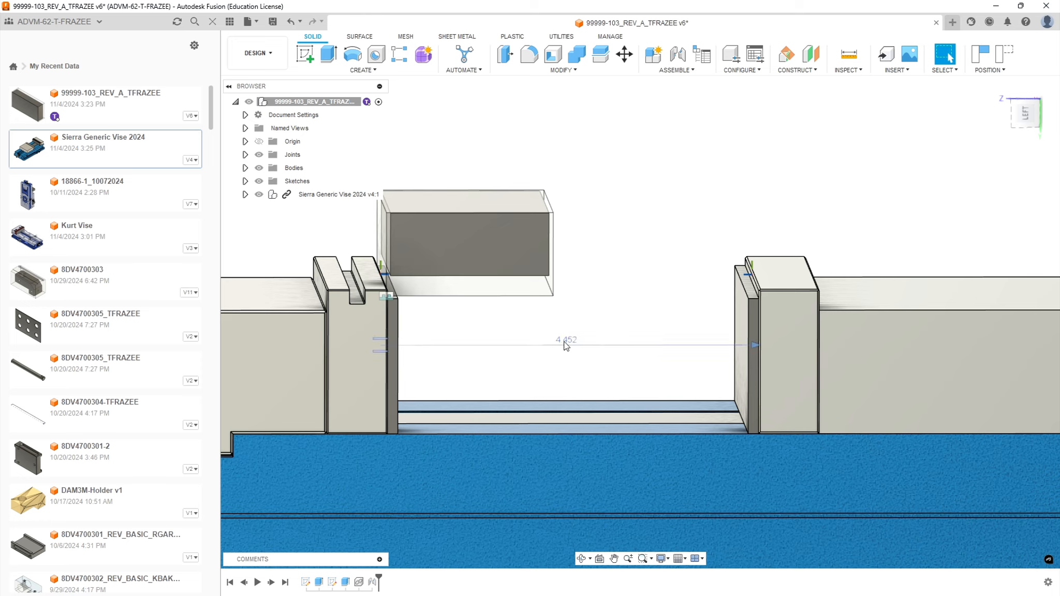
drag(866, 347, 808, 357)
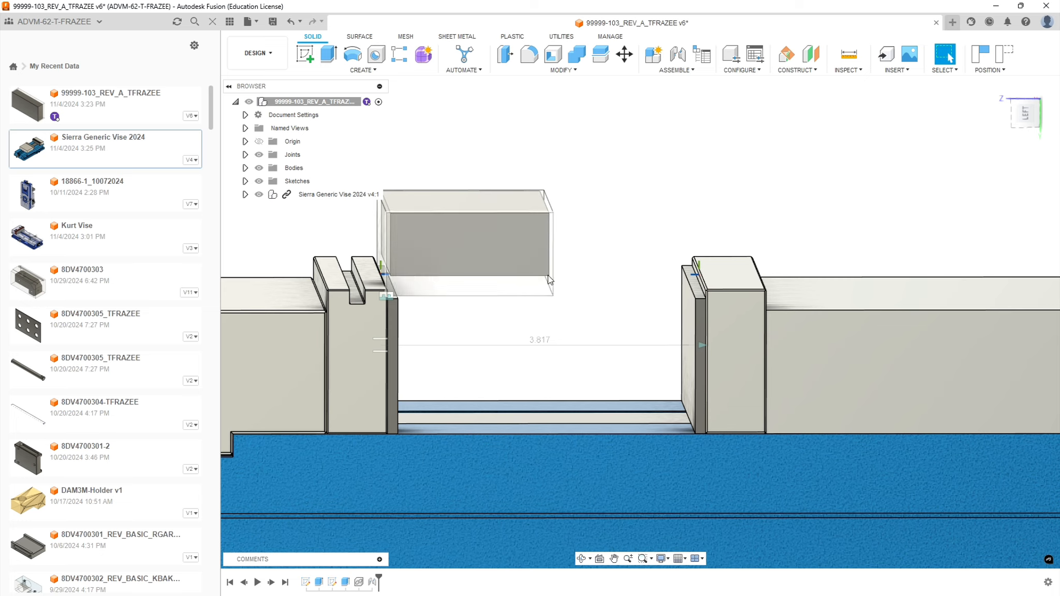
Set the front jaw's slider joint distance to 2 in to close the vise on the stock
click(543, 340)
double_click(544, 340)
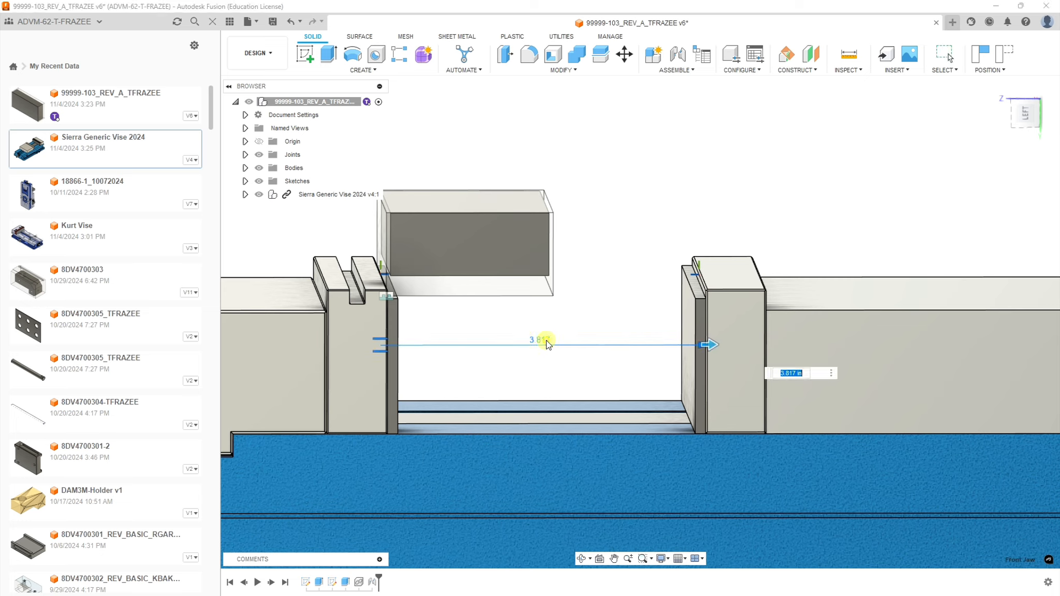
text(2)
key(Return)
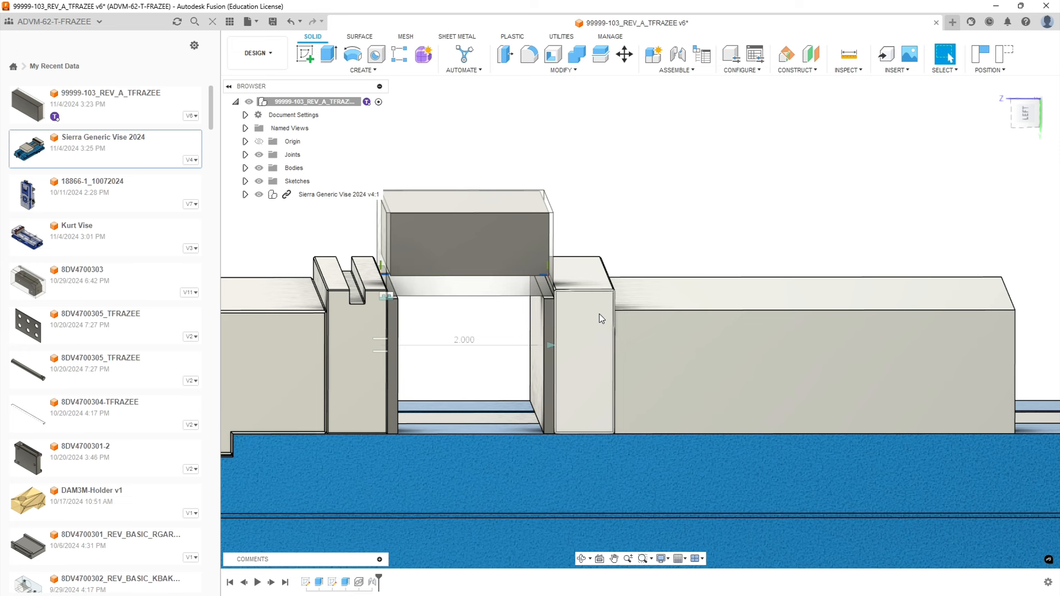
Inspect from several angles how the block and its stock sit between the two vise jaws
shift+middle_drag(754, 246, 711, 285)
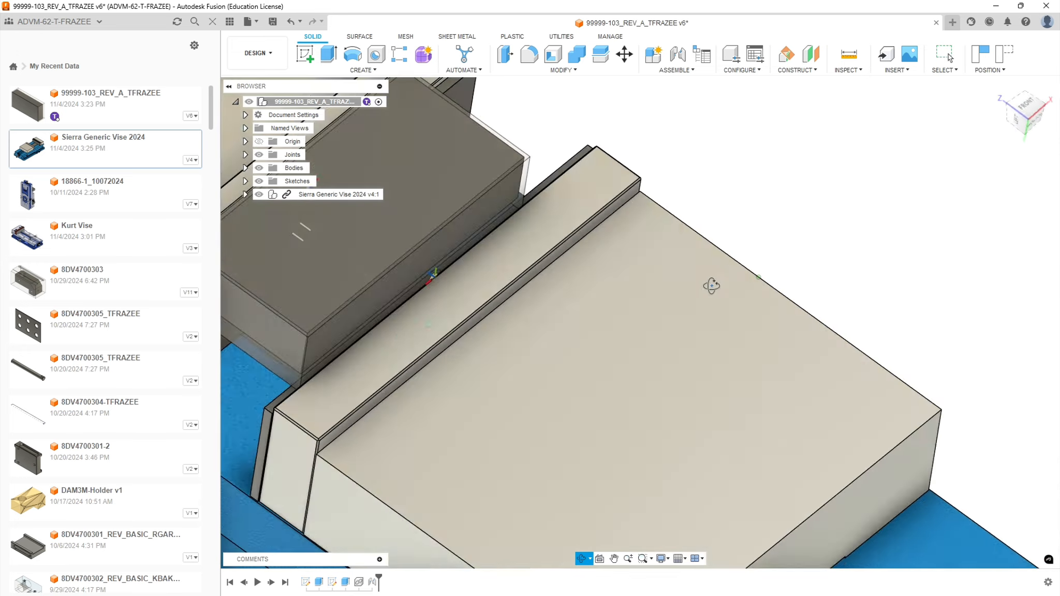
scroll(437, 293, down, 10)
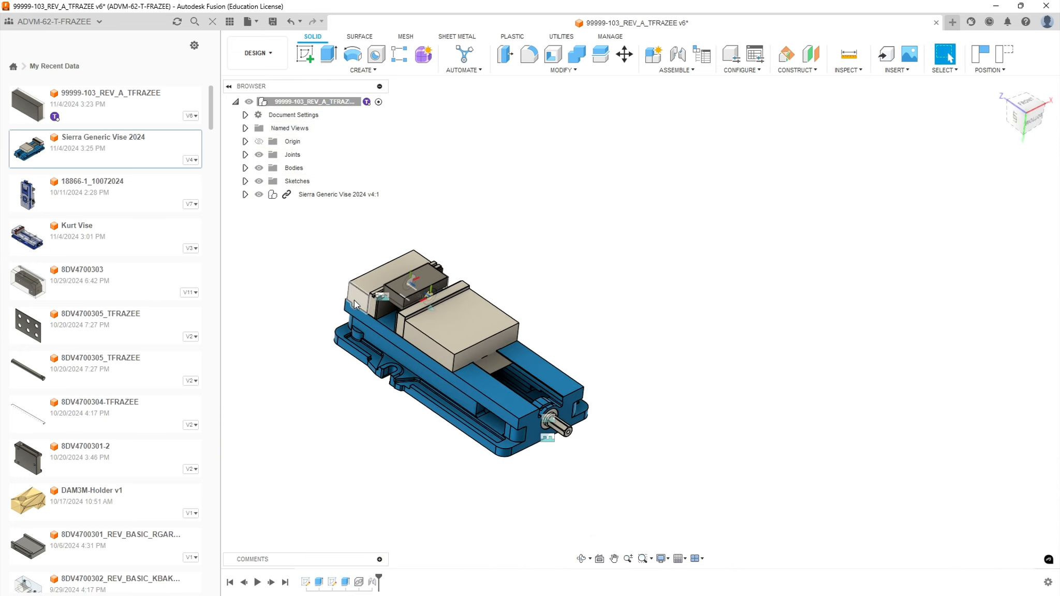
shift+middle_drag(409, 445, 366, 443)
scroll(354, 244, up, 5)
shift+middle_drag(339, 283, 567, 396)
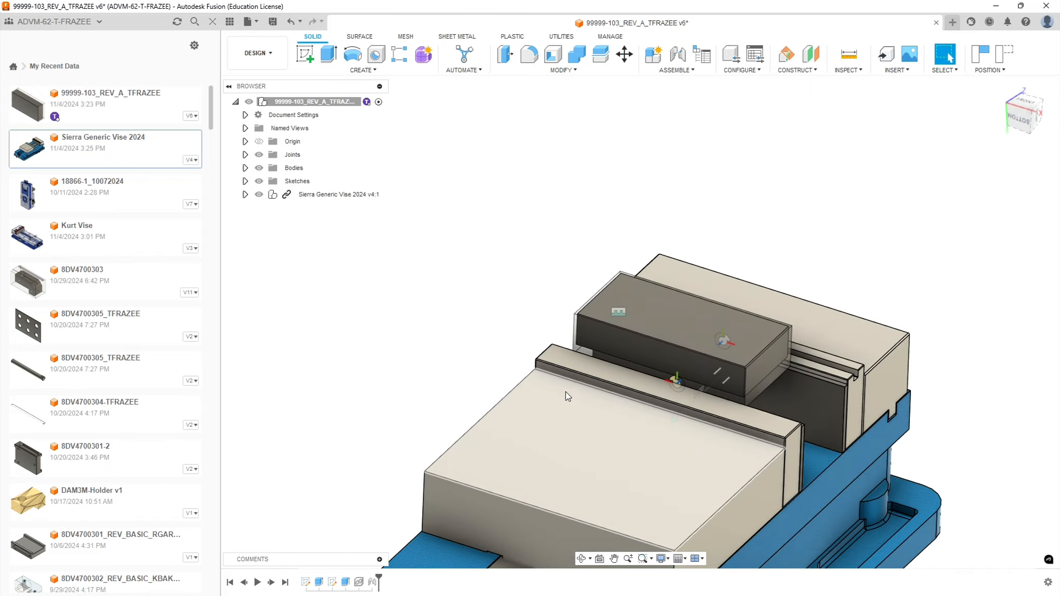
scroll(567, 396, down, 5)
scroll(595, 345, up, 7)
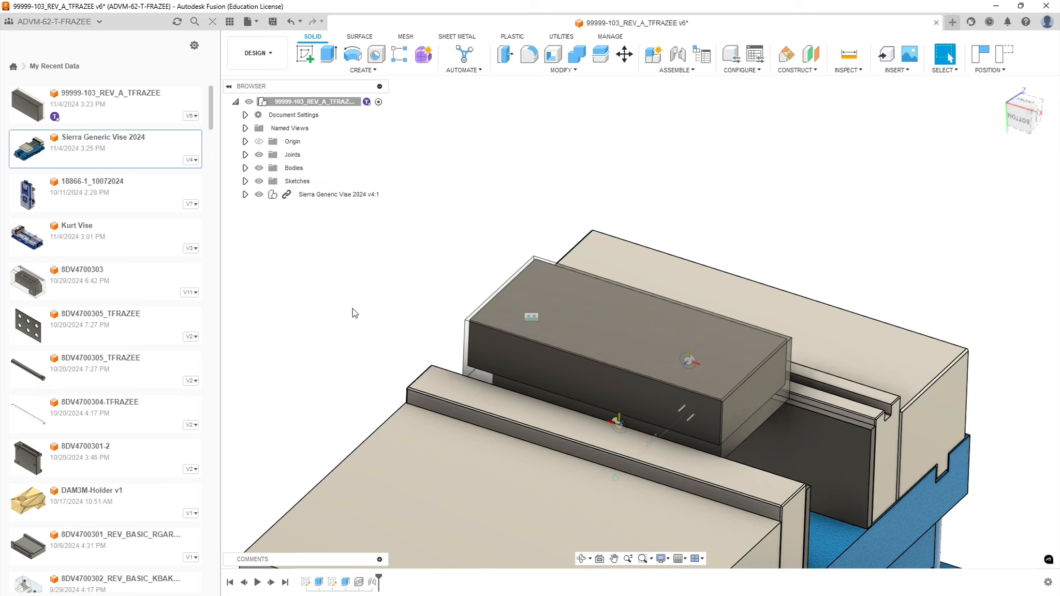
Switch to the Manufacture workspace without importing the referenced CAM data, and hide the project file list
click(365, 273)
click(259, 53)
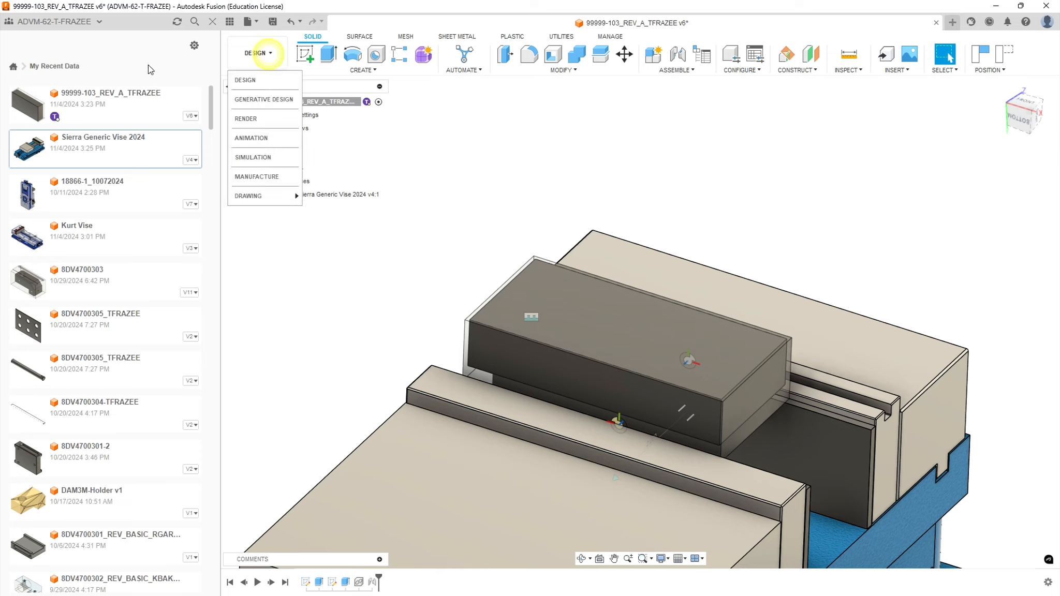
click(269, 176)
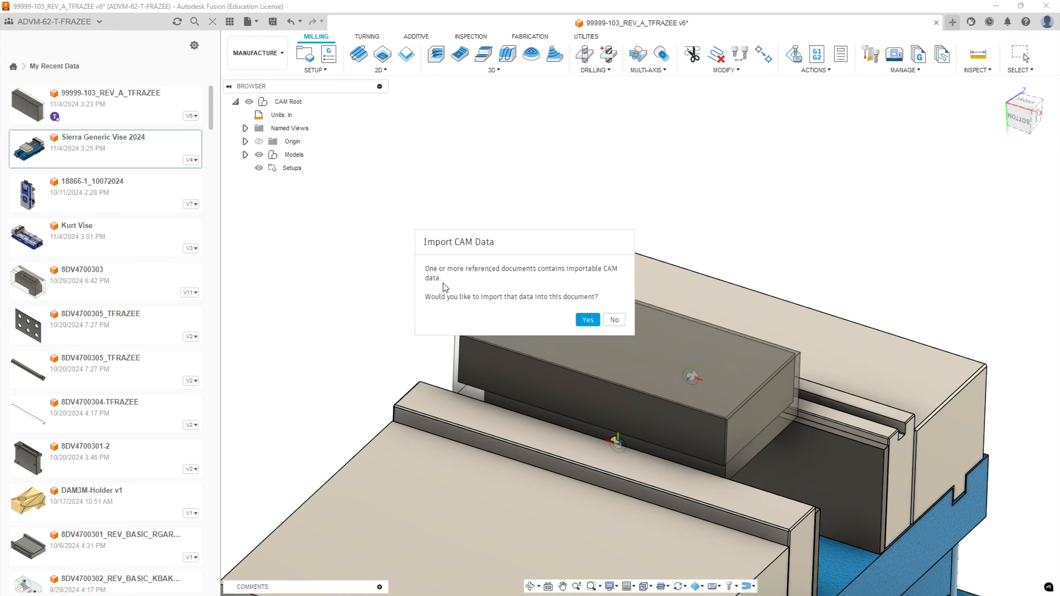
click(614, 320)
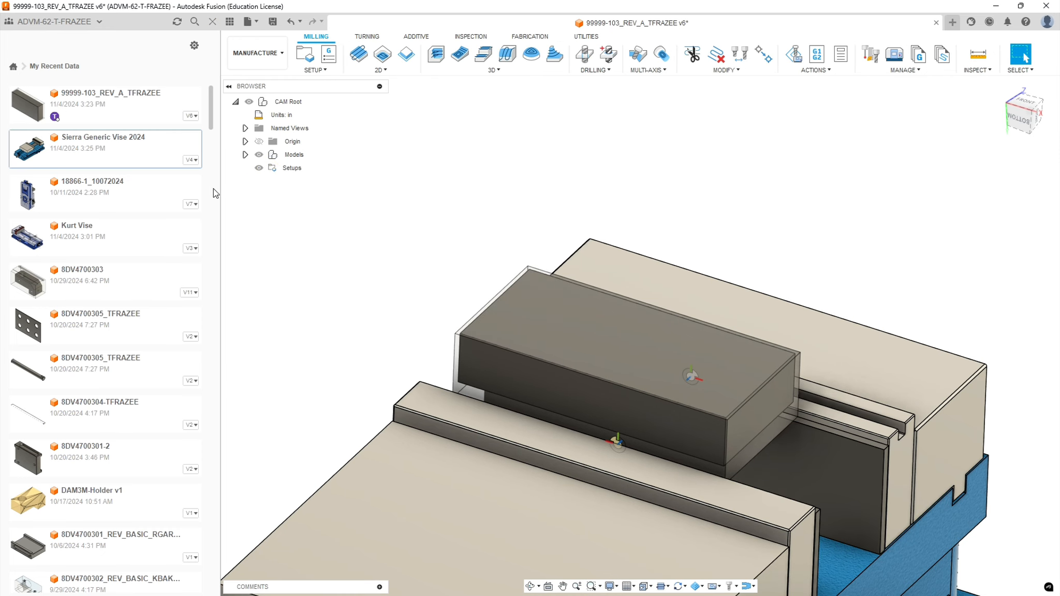
click(212, 22)
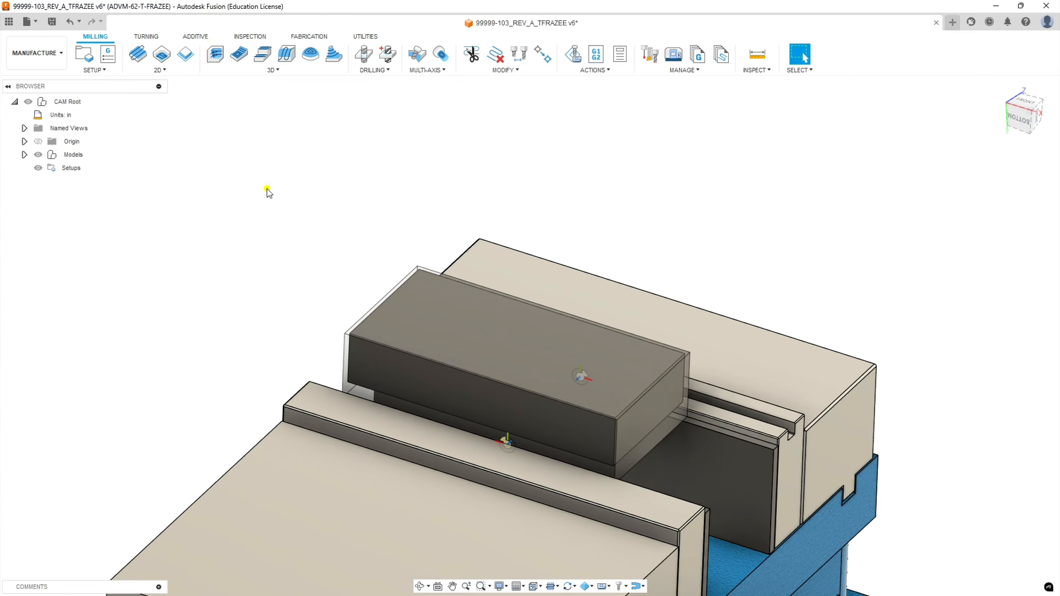
Start a new milling setup for the vise and block assembly
scroll(229, 283, down, 8)
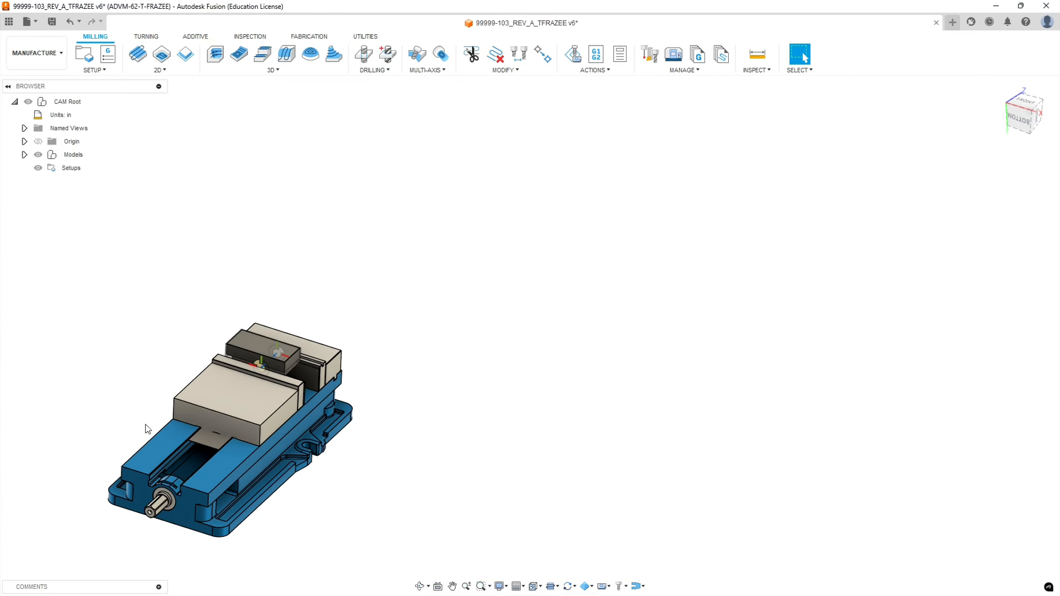
scroll(138, 368, up, 10)
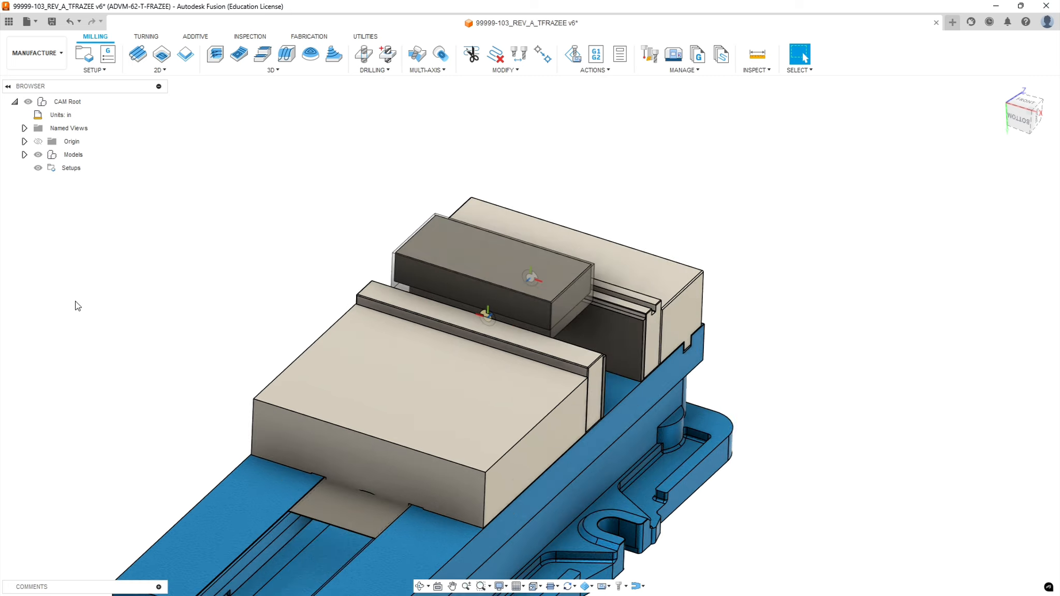
scroll(336, 281, down, 5)
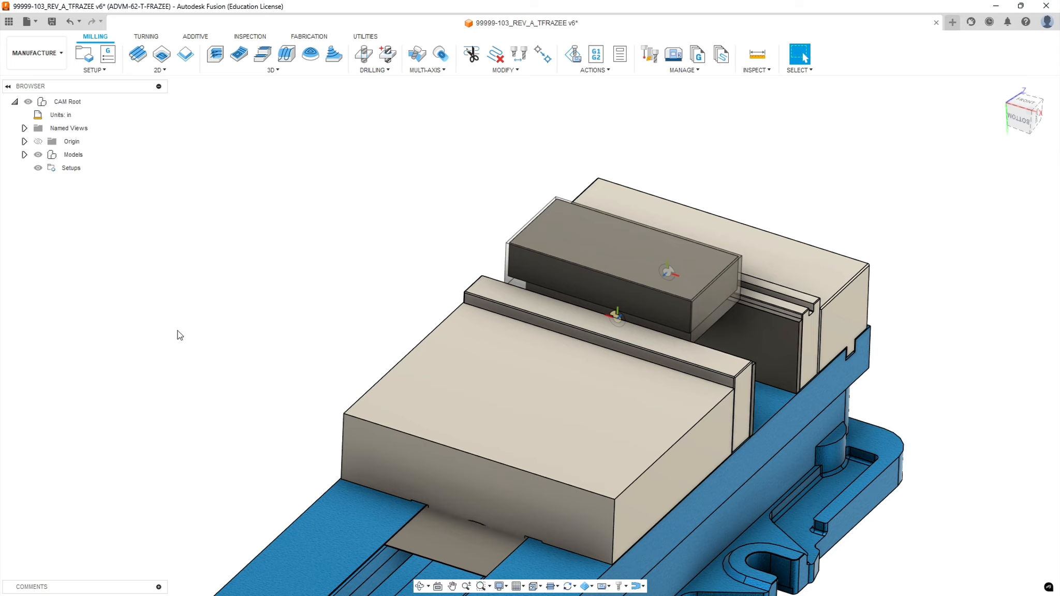
click(71, 167)
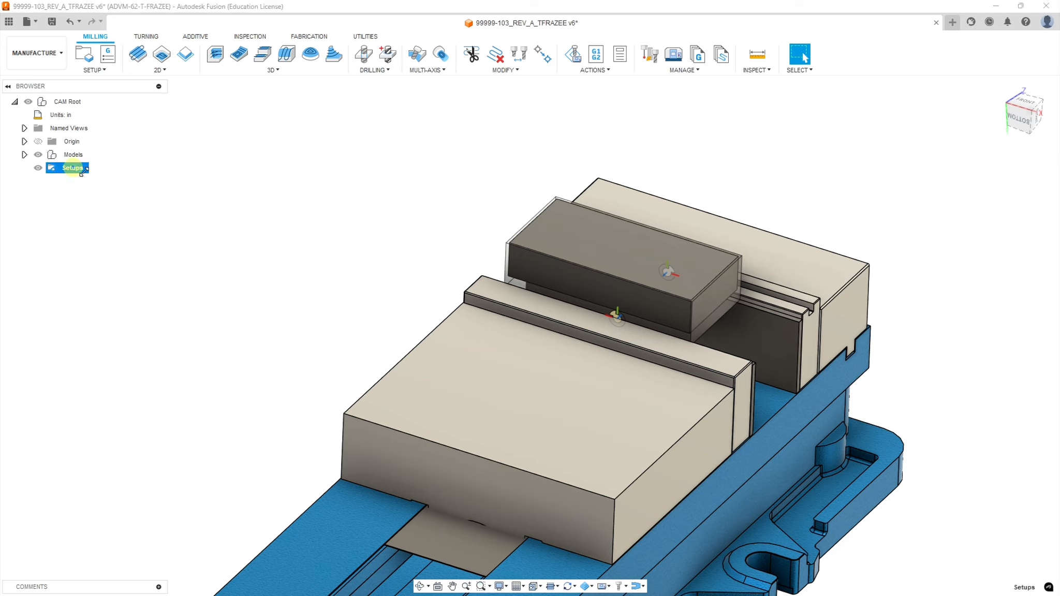
click(106, 71)
click(99, 81)
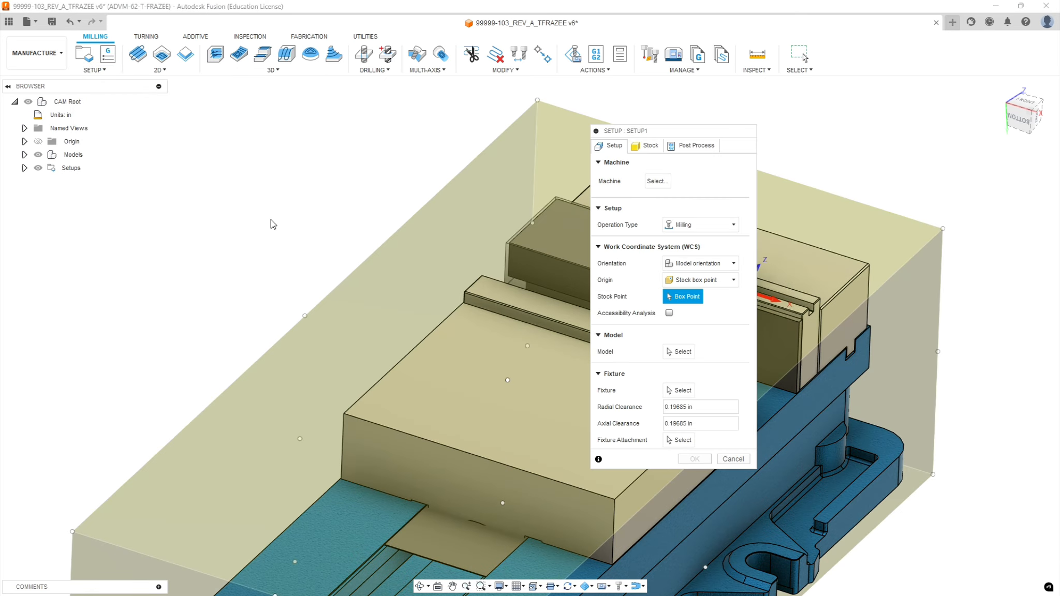
shift+middle_drag(265, 214, 326, 210)
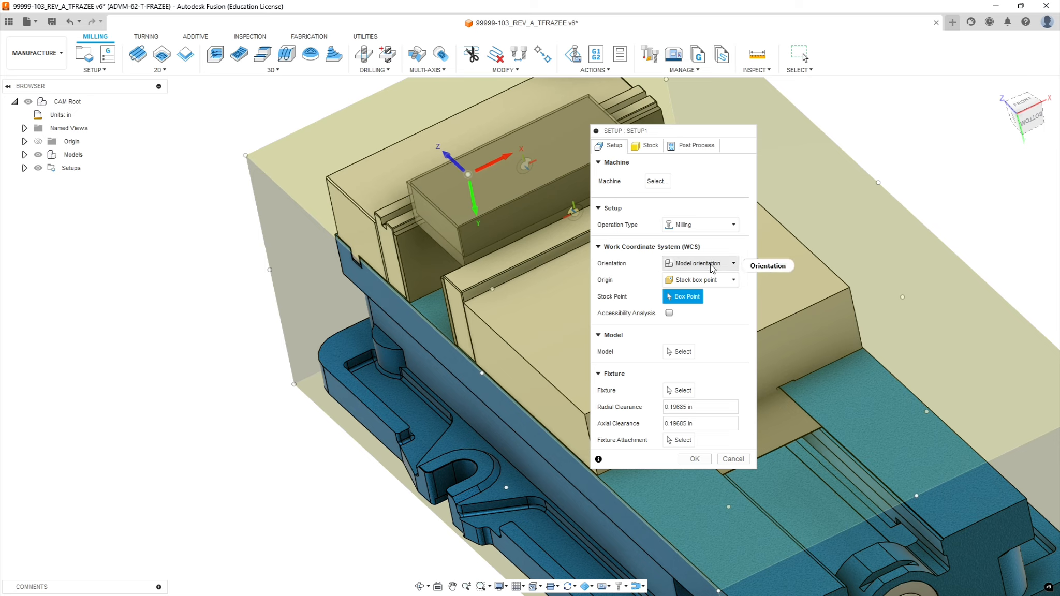
Expand the model's bodies and assign body 99999-103 as the setup's model
click(25, 154)
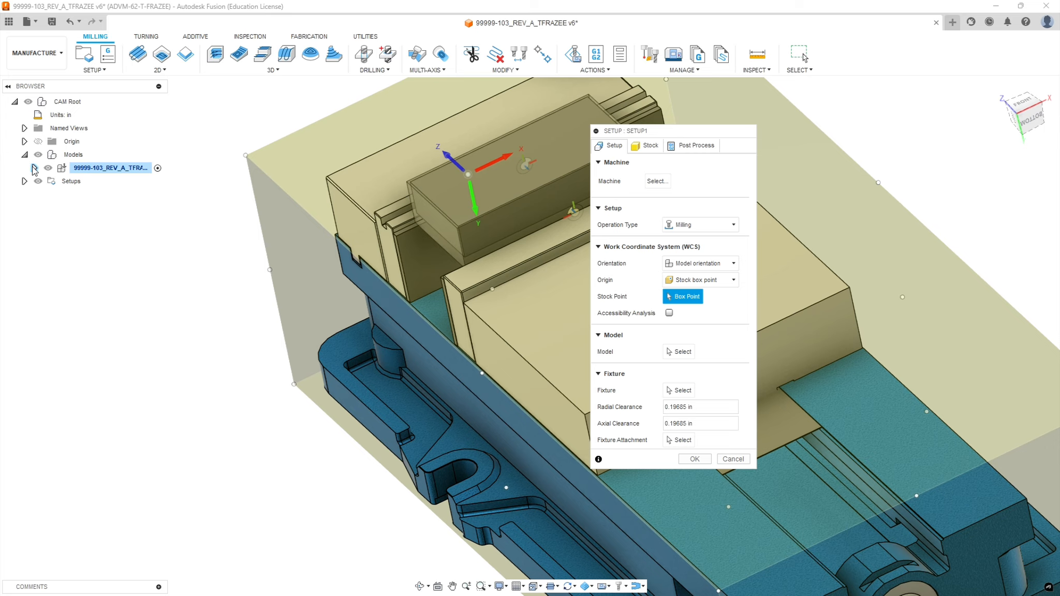
click(34, 168)
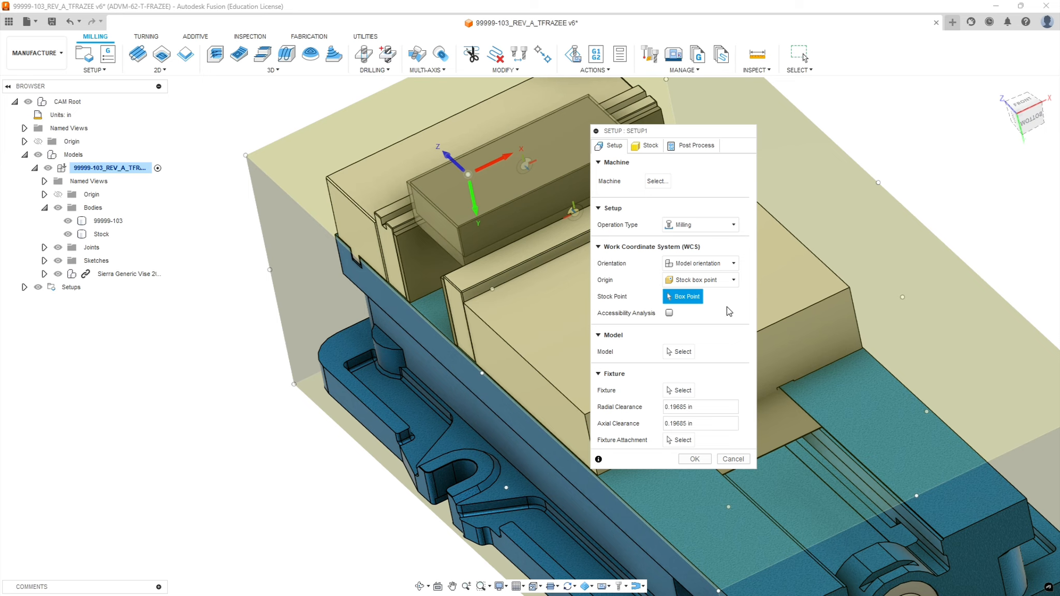
click(680, 351)
click(108, 220)
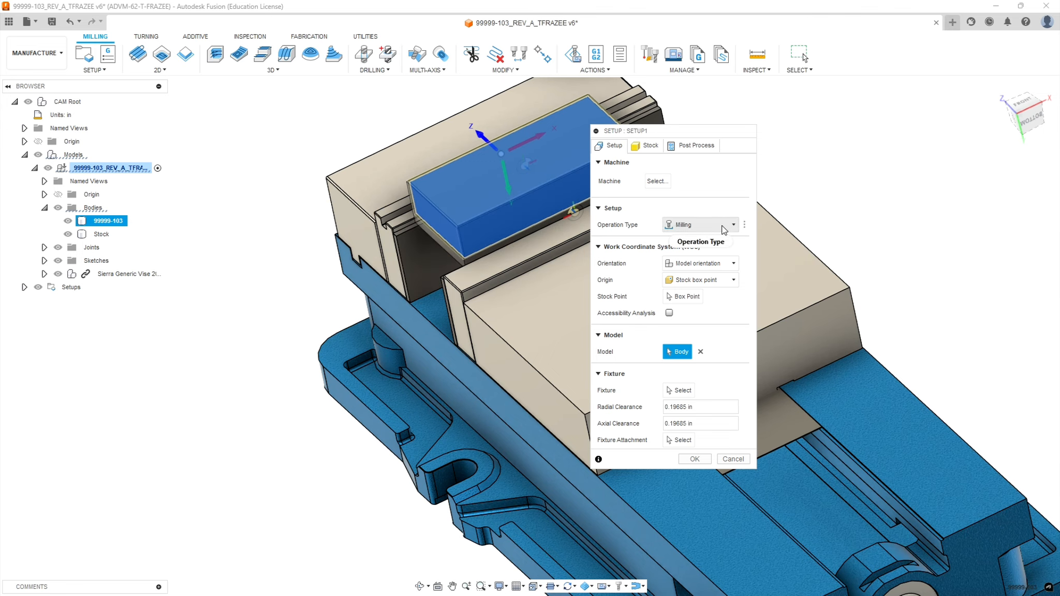
Define the setup's stock from a solid, using the Stock body
click(653, 145)
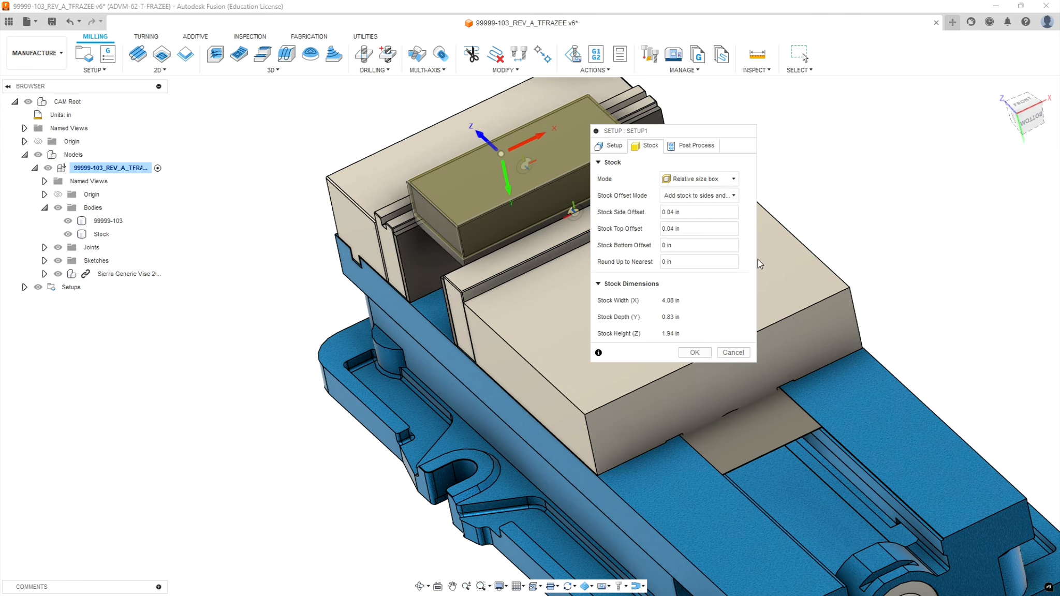
click(711, 179)
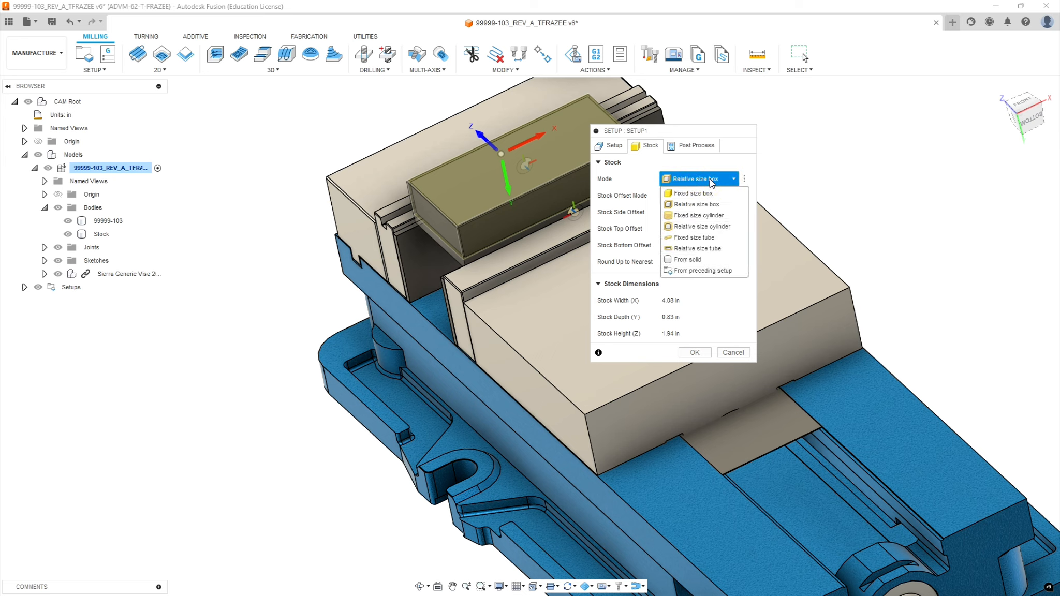
click(686, 259)
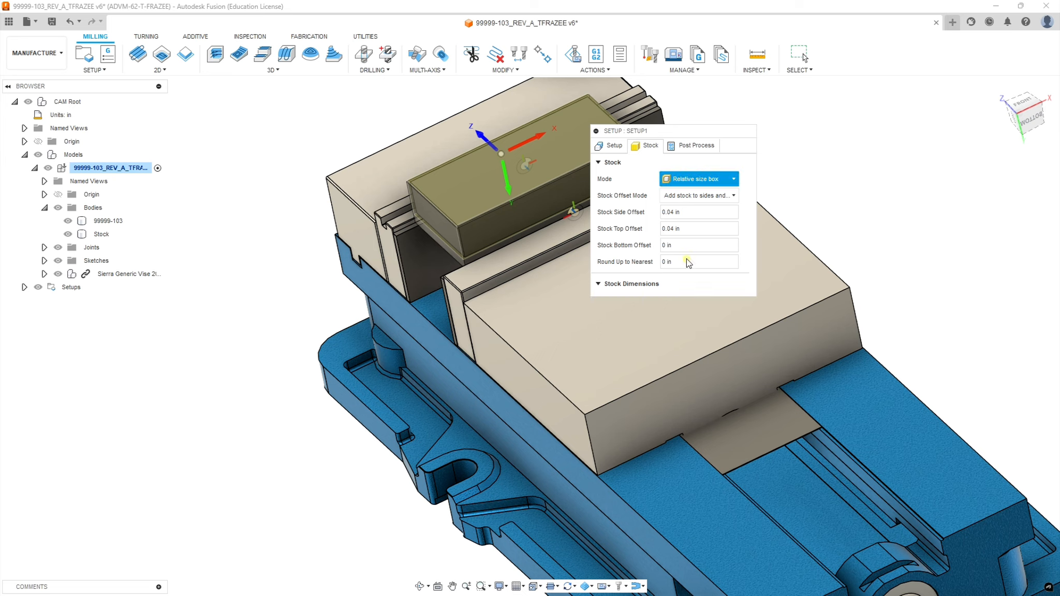
click(103, 234)
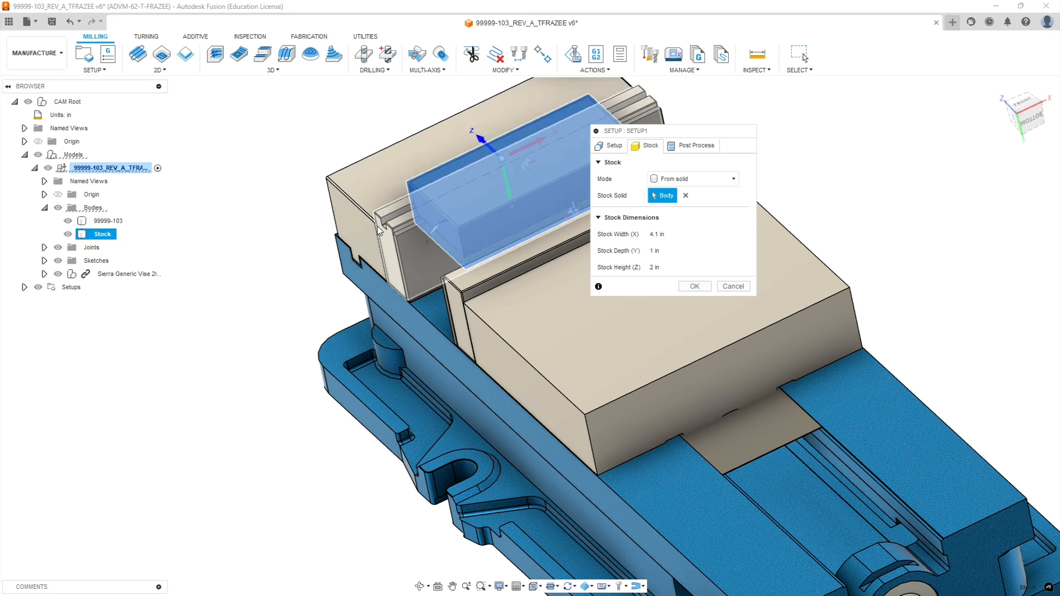
shift+middle_drag(362, 215, 376, 144)
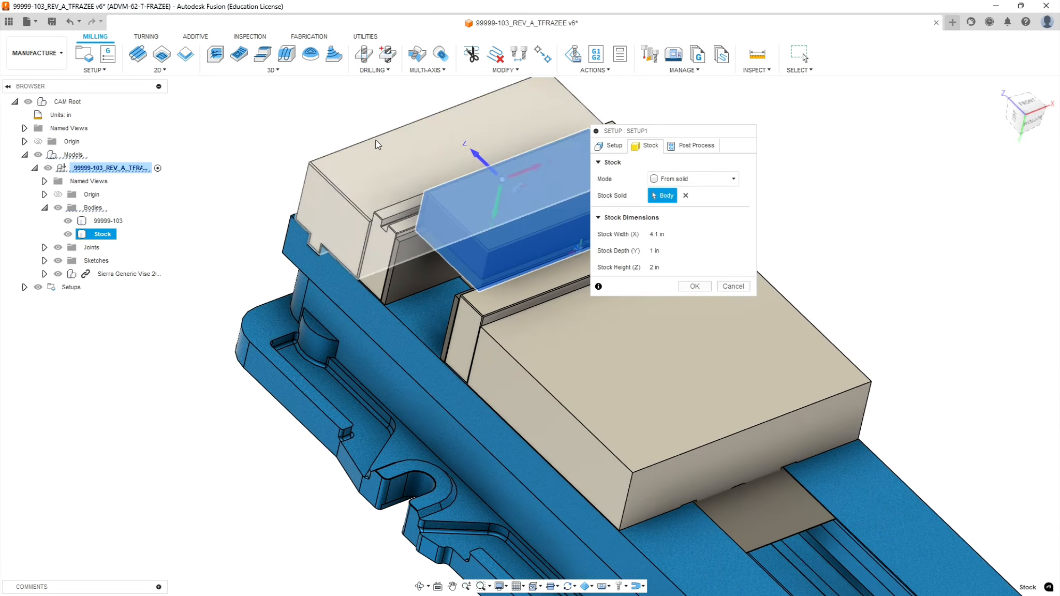
scroll(481, 135, up, 2)
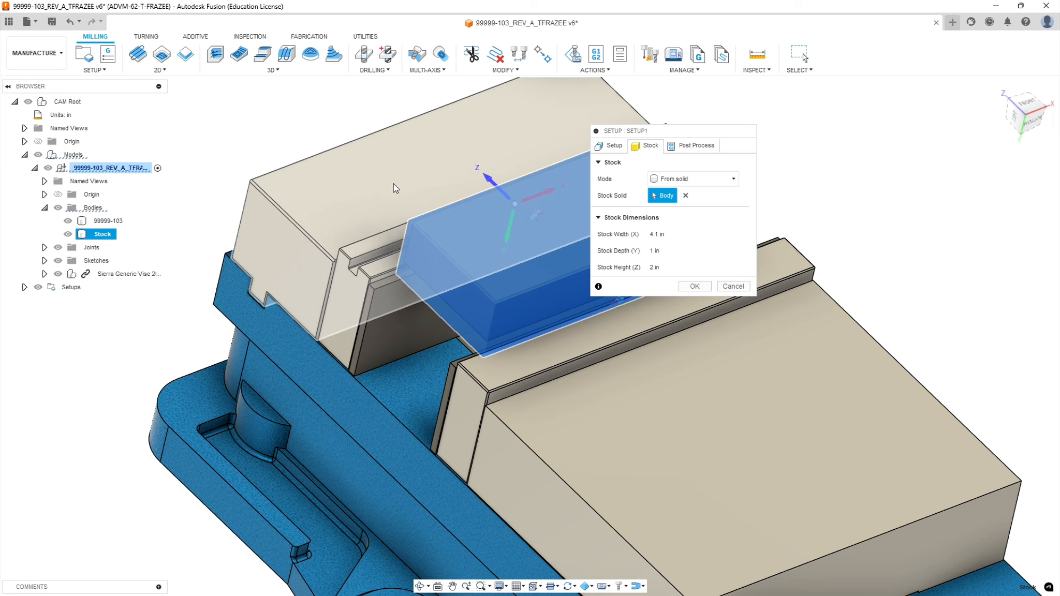
Orient the WCS by Z axis/plane and X axis, using the block's top face for Z and the stock's long top front edge for X
click(614, 145)
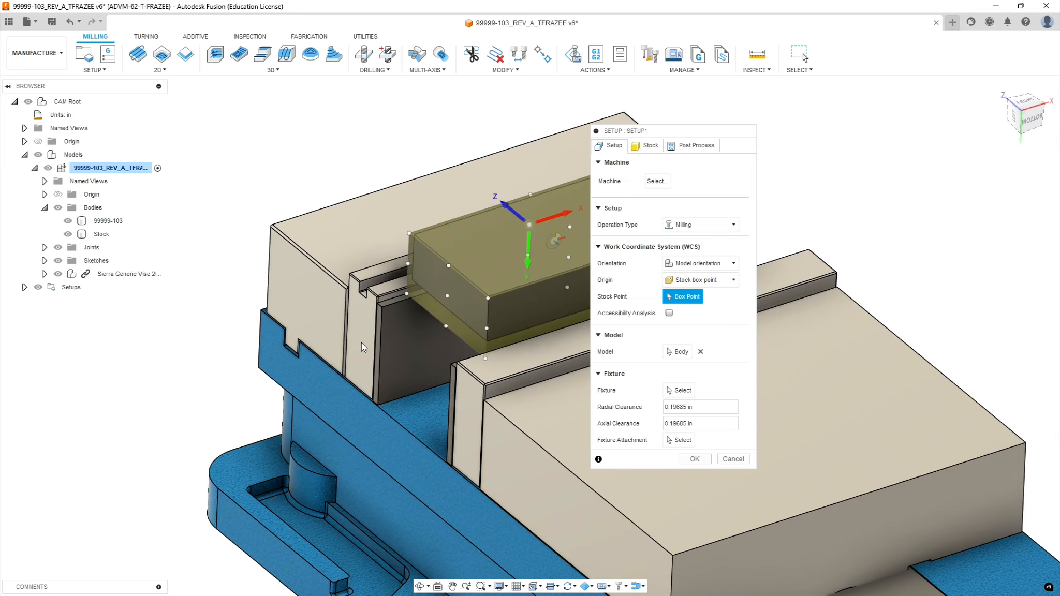
scroll(356, 339, down, 6)
scroll(363, 231, up, 4)
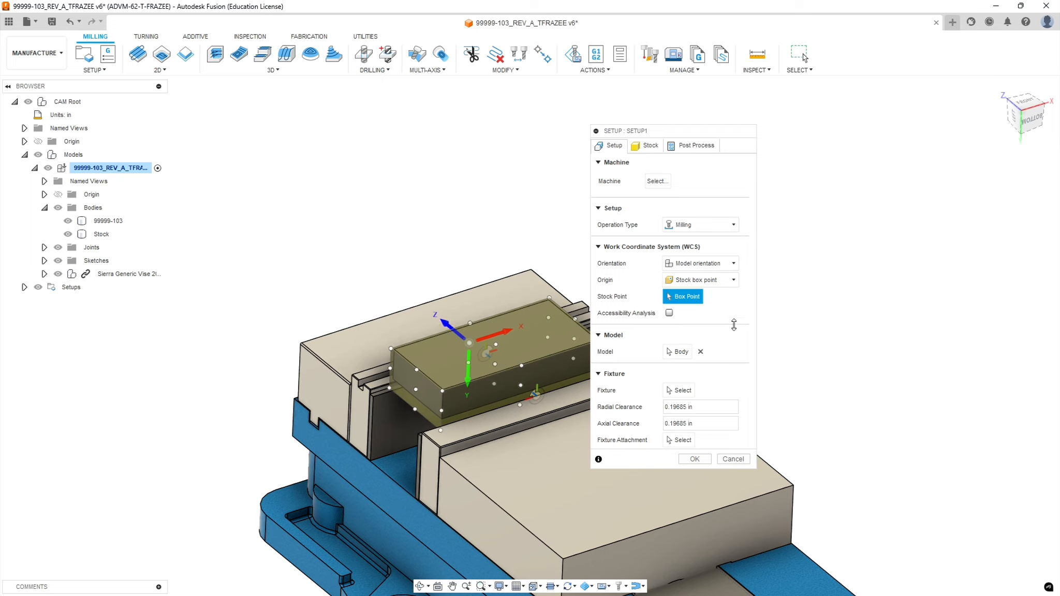
click(734, 264)
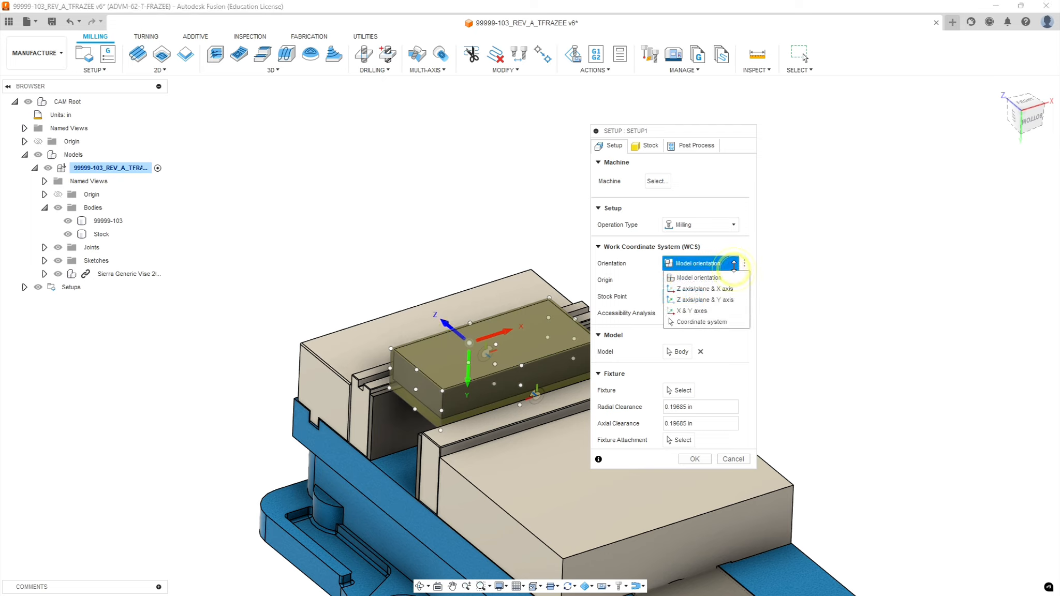
click(700, 288)
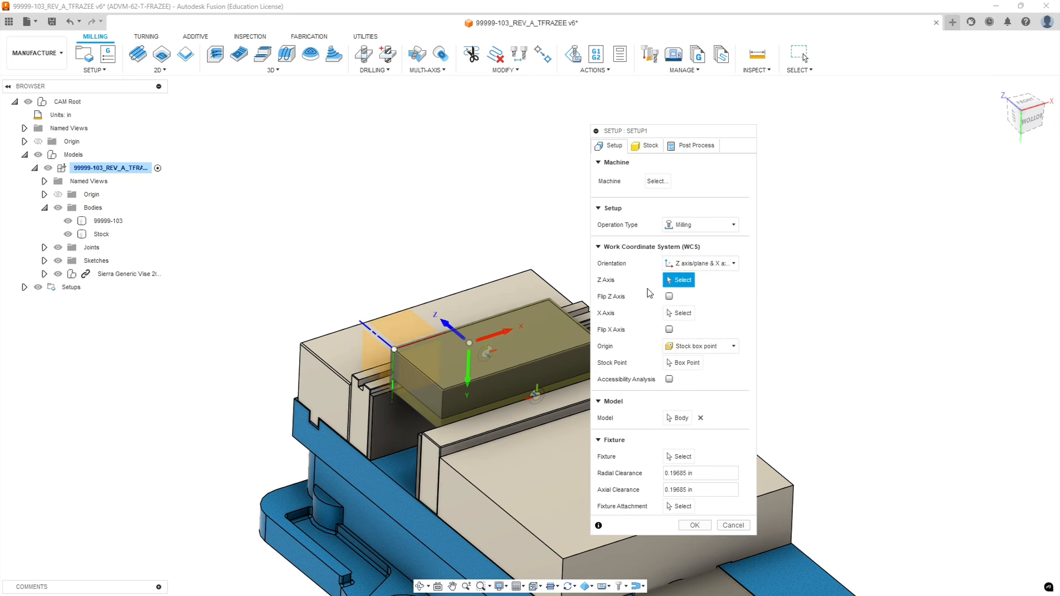
click(544, 339)
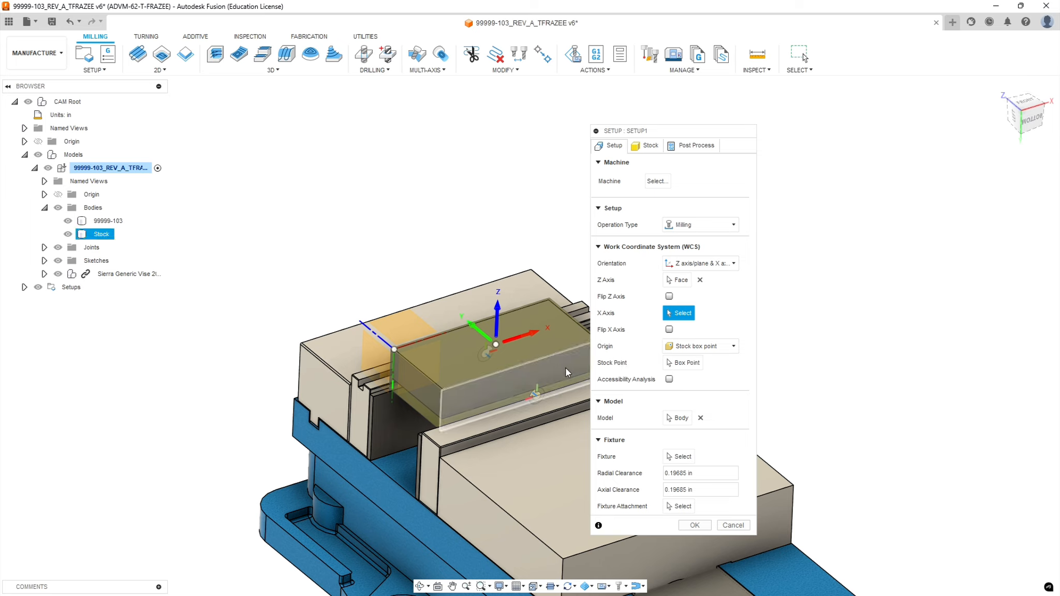
click(465, 384)
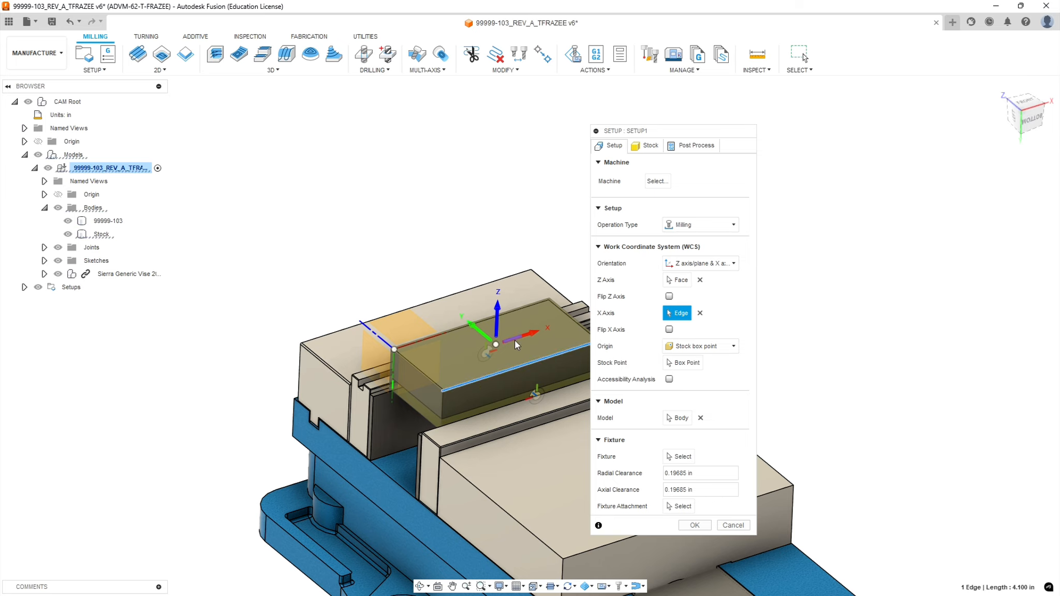
Place the WCS origin on the stock box point at the bottom left corner beside the rear vise jaw
shift+middle_drag(321, 424, 275, 417)
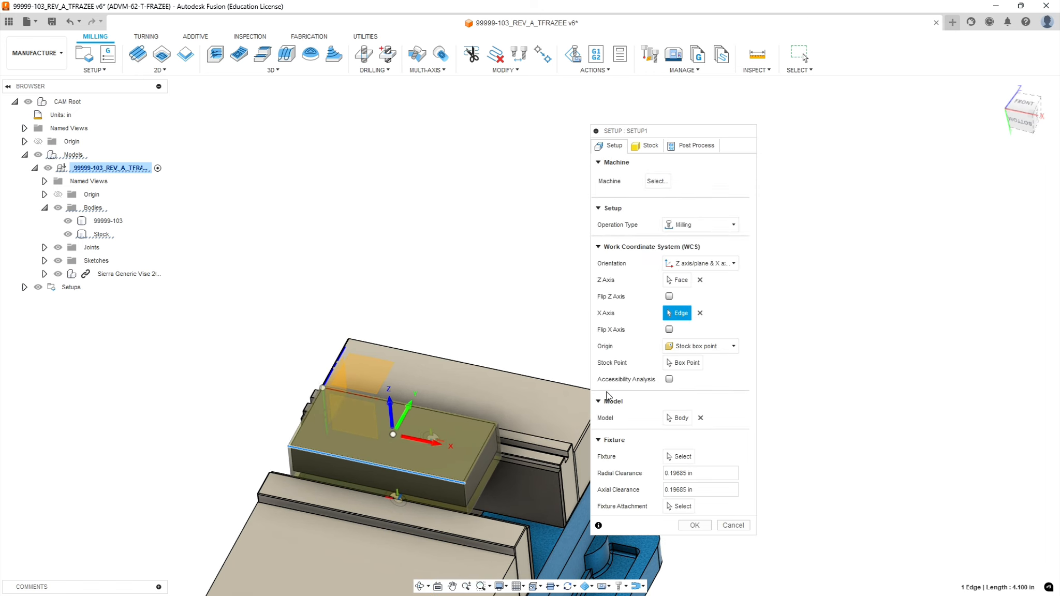
shift+middle_drag(333, 357, 413, 346)
scroll(355, 404, up, 4)
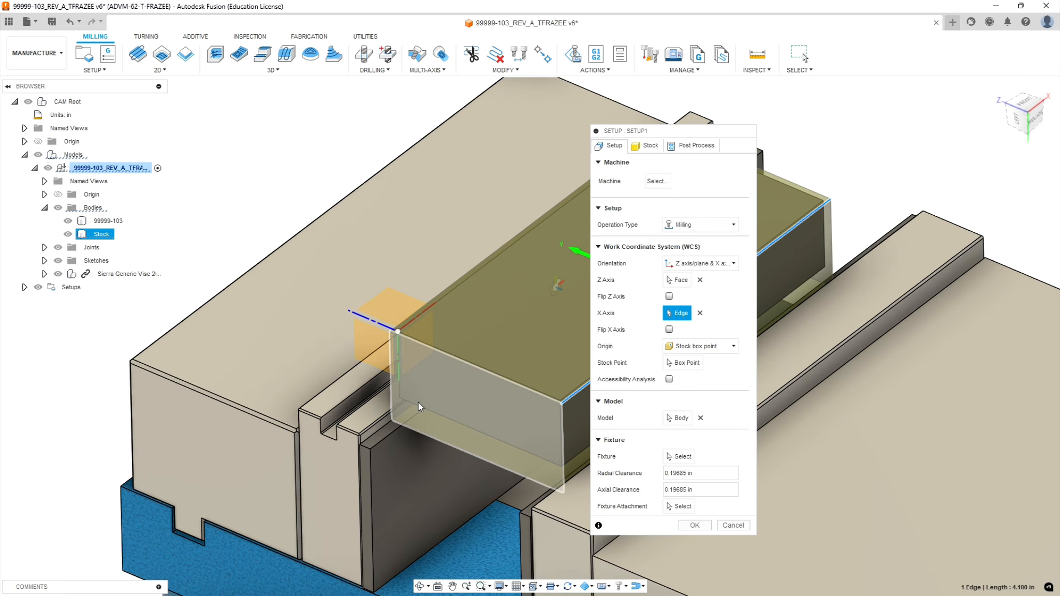
scroll(417, 404, up, 5)
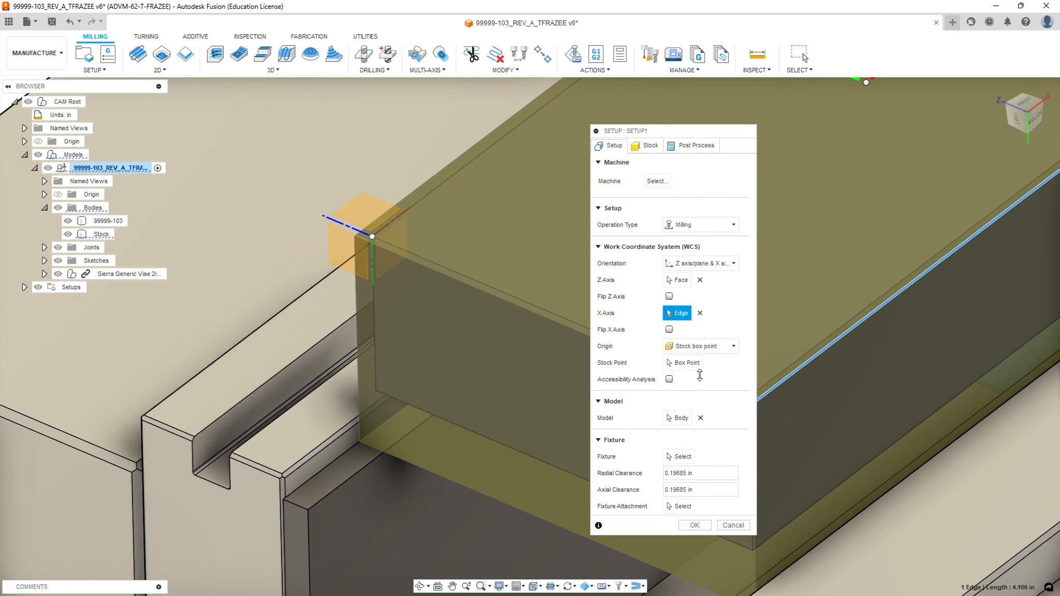
click(691, 364)
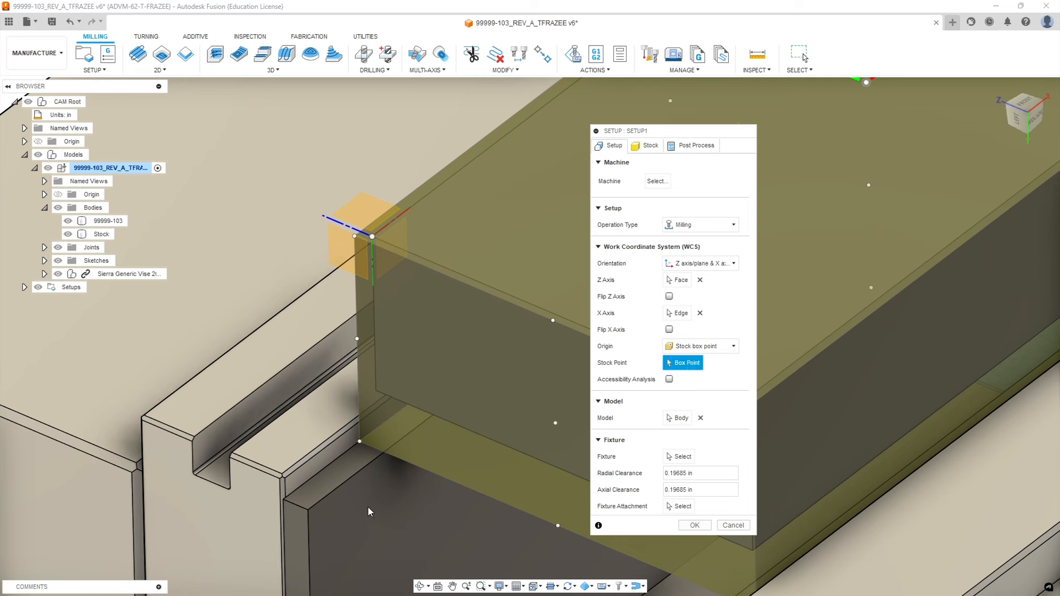
click(360, 442)
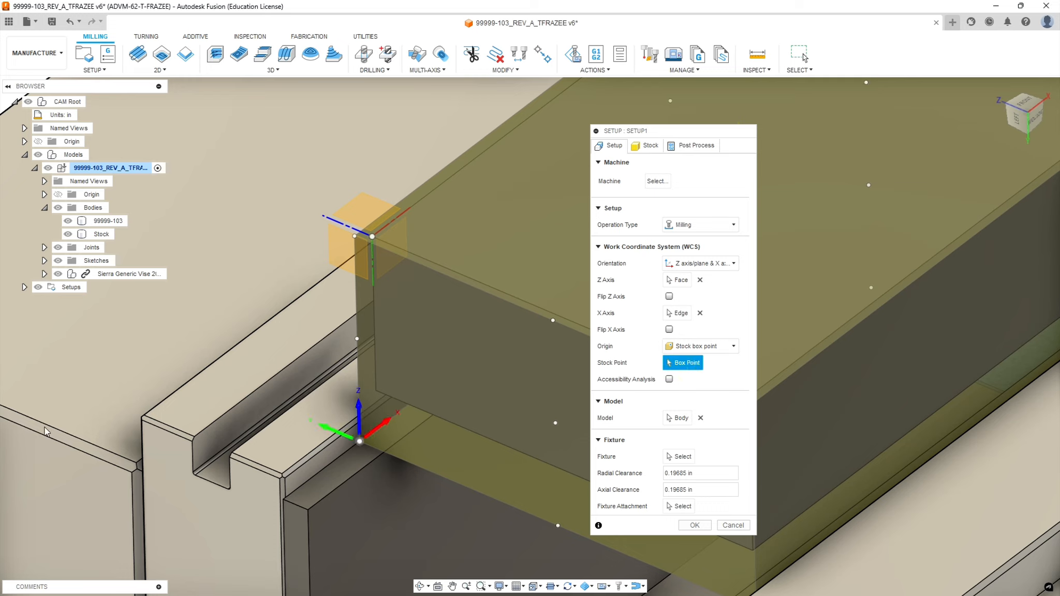
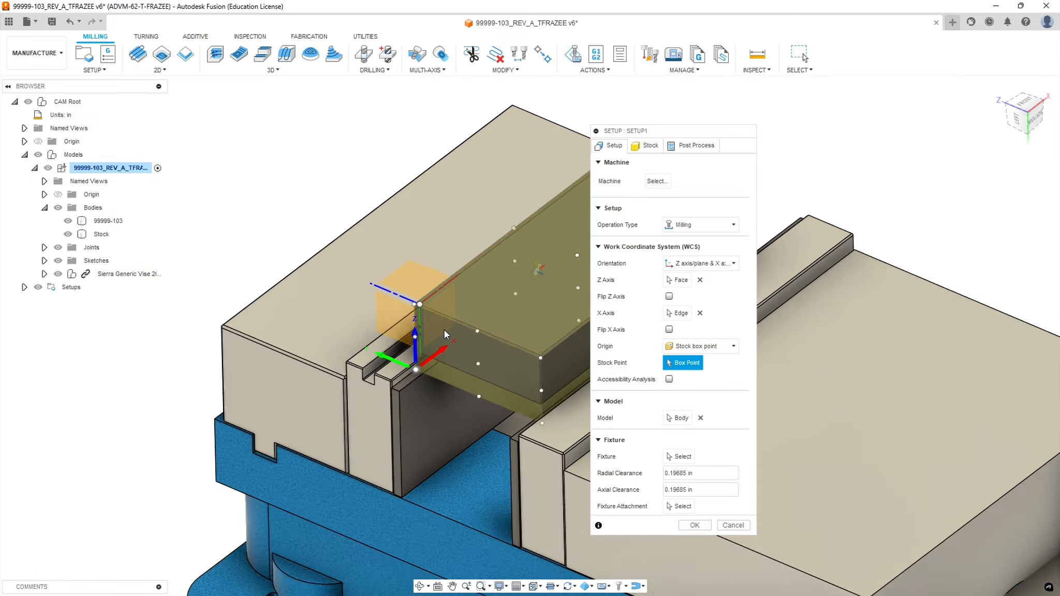
Examine from several angles the WCS origin and axis directions relative to the stock and vise jaws
shift+middle_drag(406, 392, 326, 375)
scroll(378, 359, up, 6)
scroll(427, 324, up, 2)
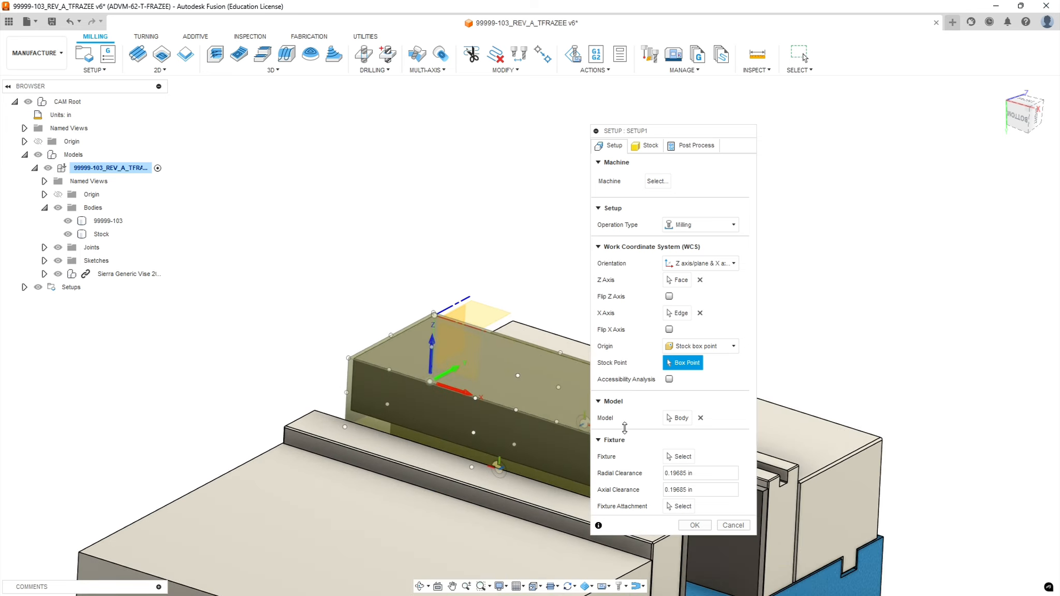
scroll(478, 388, down, 2)
mouse_move(326, 383)
shift+middle_down()
mouse_move(318, 395)
mouse_move(324, 386)
shift+middle_up()
scroll(470, 344, down, 2)
scroll(470, 343, down, 3)
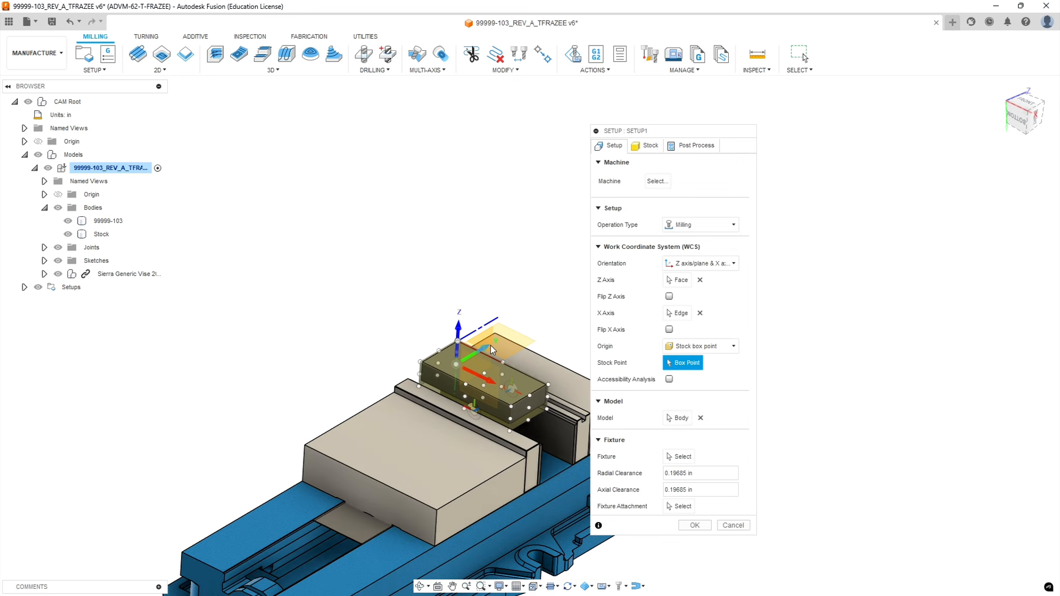
scroll(552, 346, up, 3)
scroll(548, 360, up, 2)
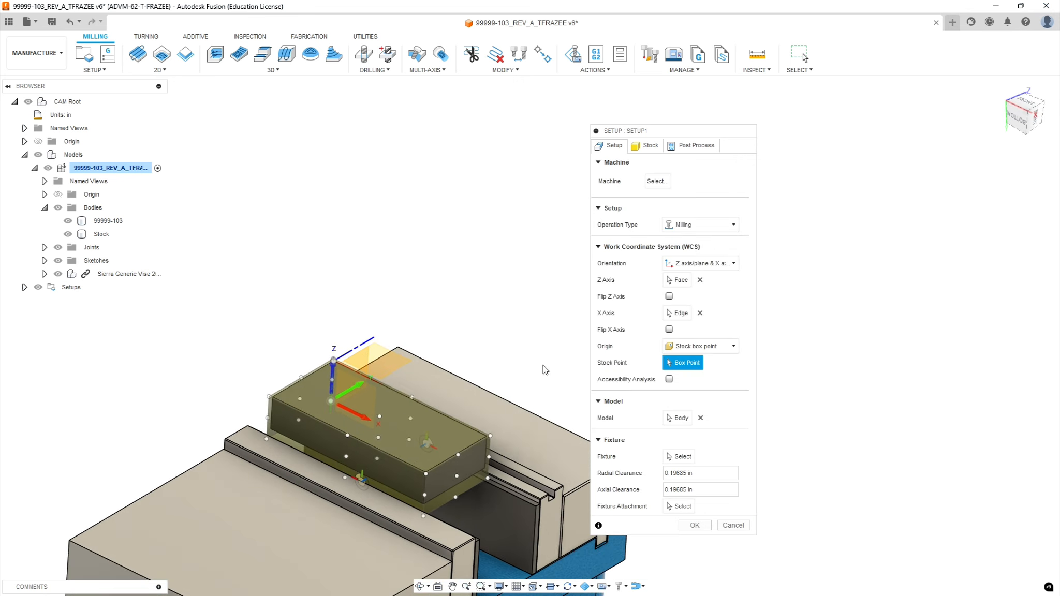
Set the setup's post-process program number to 1031, comment to OP1 and WCS offset to 1, and create the setup
click(716, 146)
drag(736, 131, 943, 146)
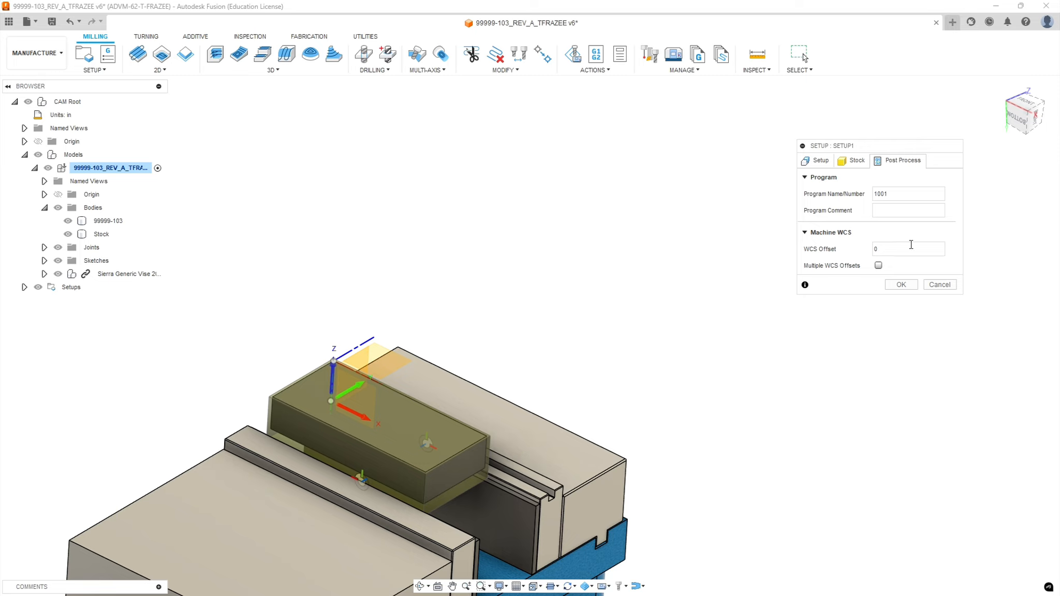
double_click(898, 194)
text(1031)
click(884, 209)
text(OP1)
key(Tab)
text(1)
click(897, 285)
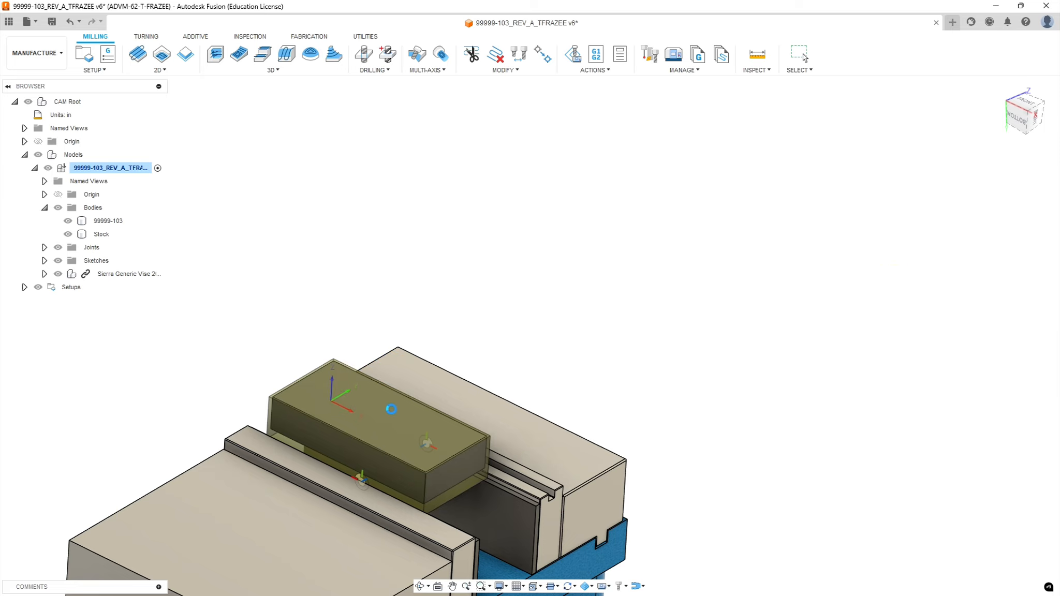
Rename the new milling setup as OP1
scroll(272, 441, down, 5)
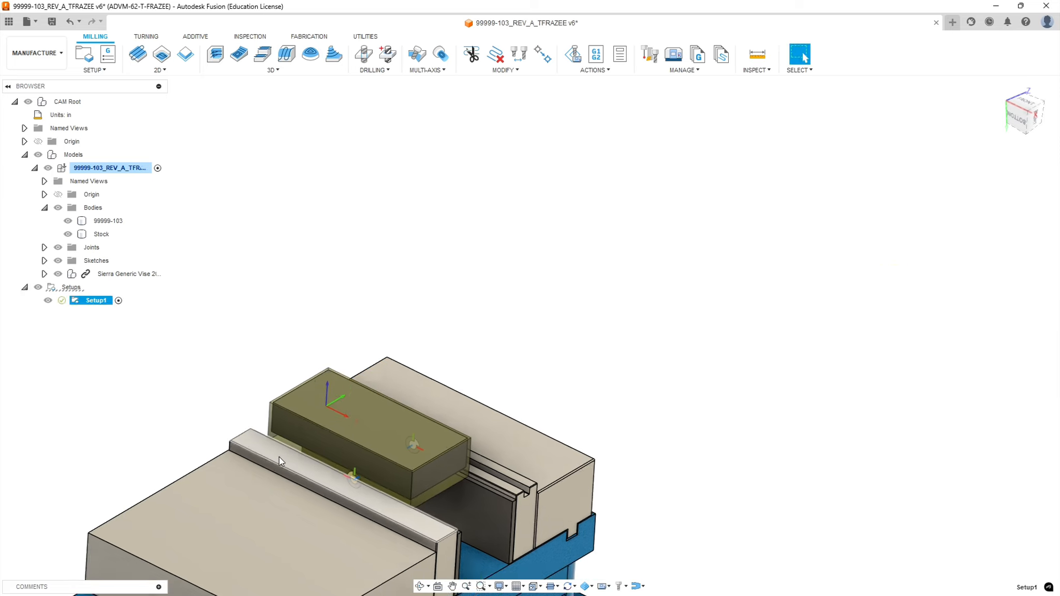
scroll(267, 462, down, 2)
mouse_move(264, 500)
shift+middle_down()
mouse_move(288, 477)
mouse_move(274, 488)
shift+middle_up()
scroll(201, 433, up, 4)
click(104, 301)
text(OP1)
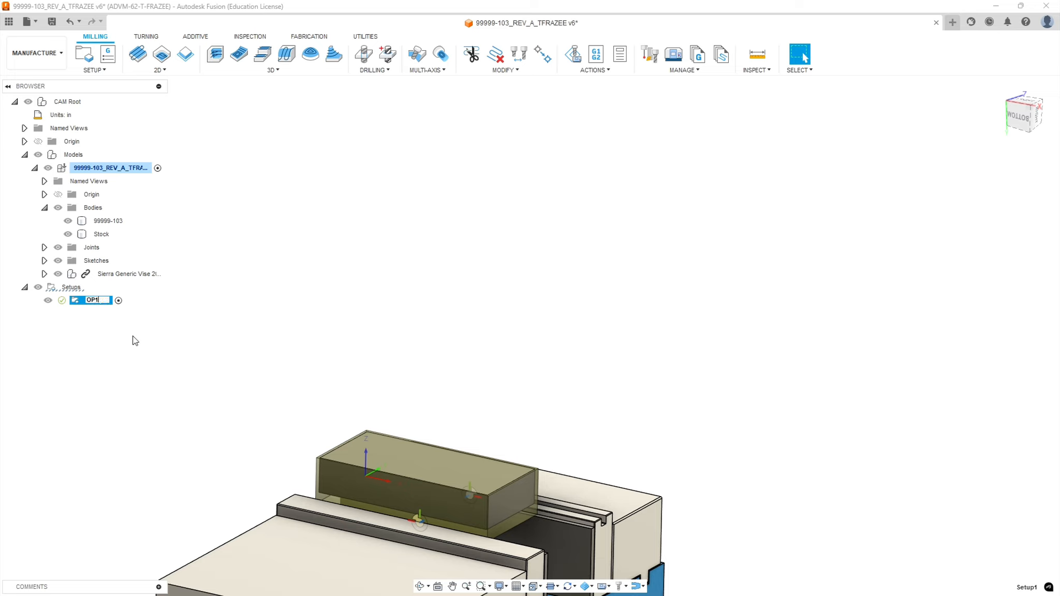
key(Return)
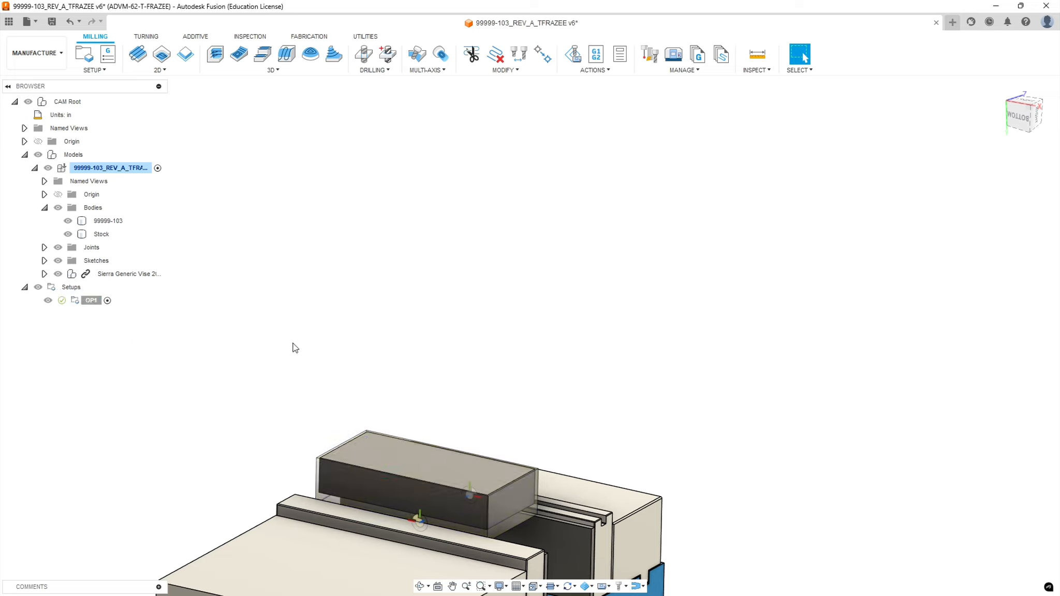
Start a 2D Face operation using tool 1, the 3" R0.031" face mill from the Sierra_VF1_aluminum library
shift+middle_drag(347, 343, 300, 435)
scroll(310, 406, up, 5)
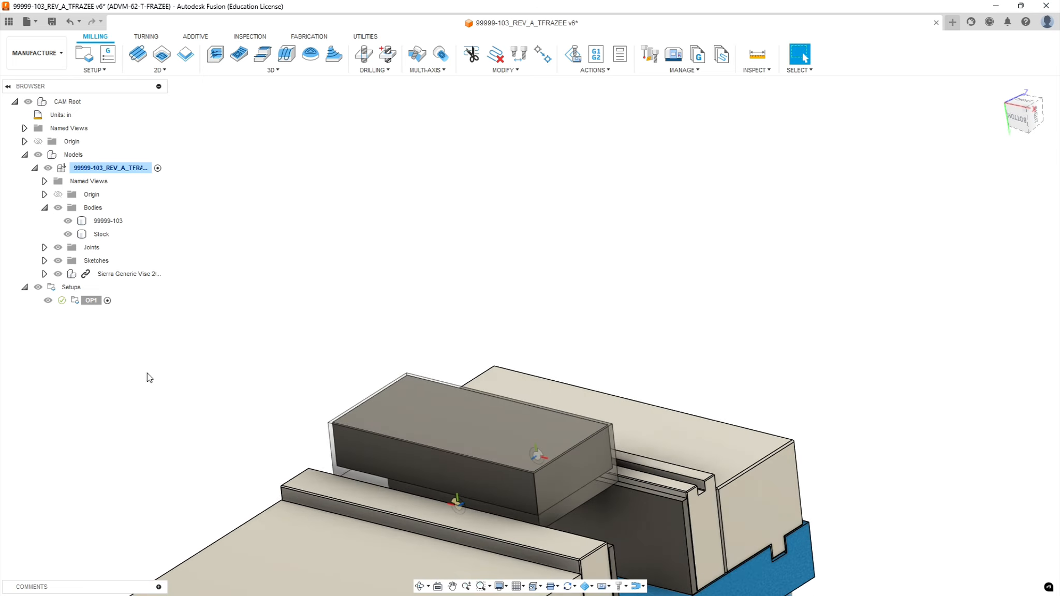
click(139, 66)
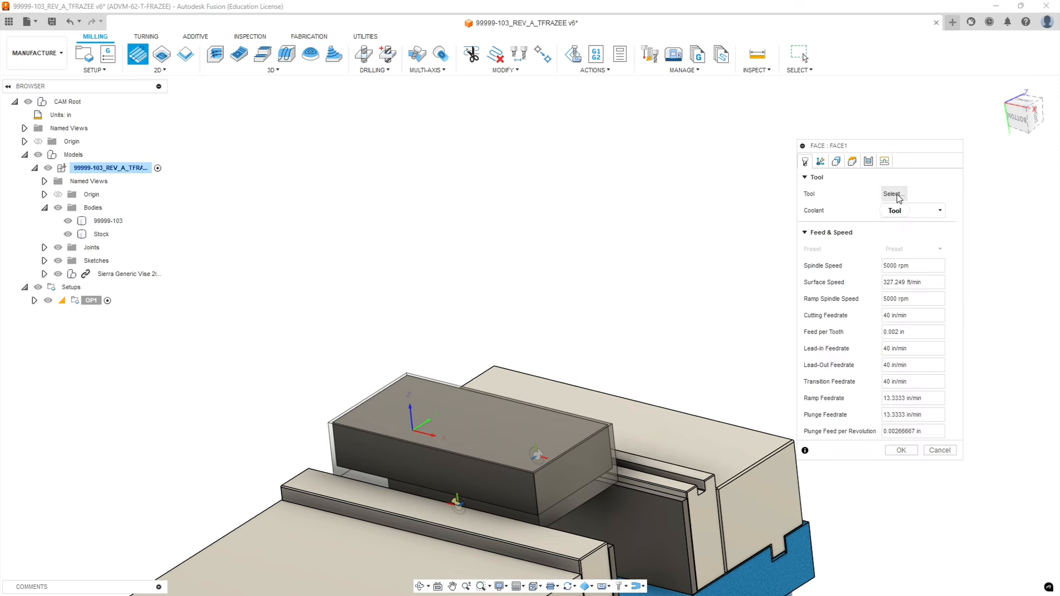
click(896, 194)
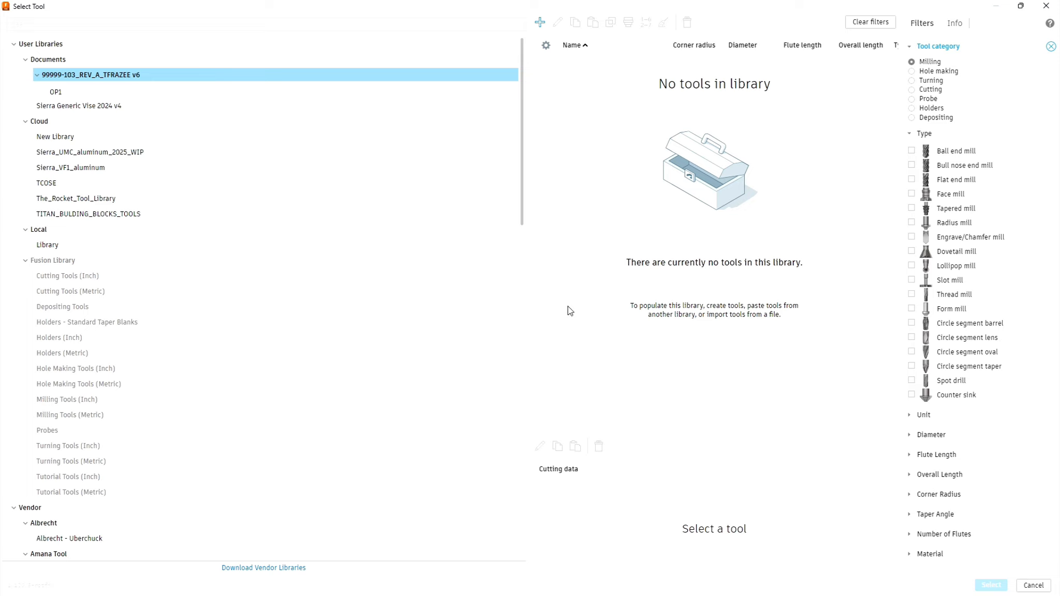
click(98, 168)
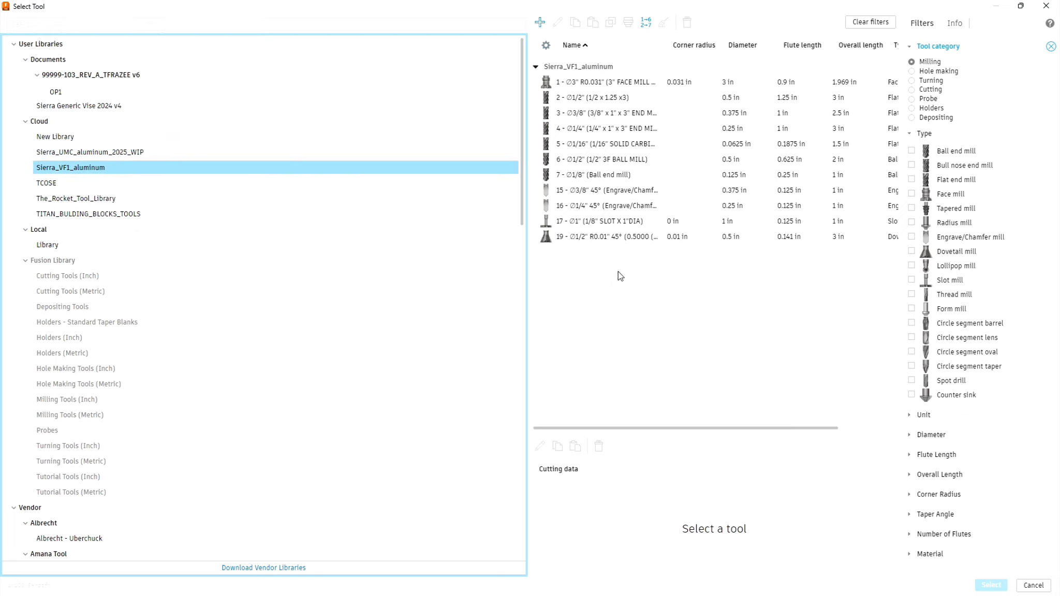
click(616, 82)
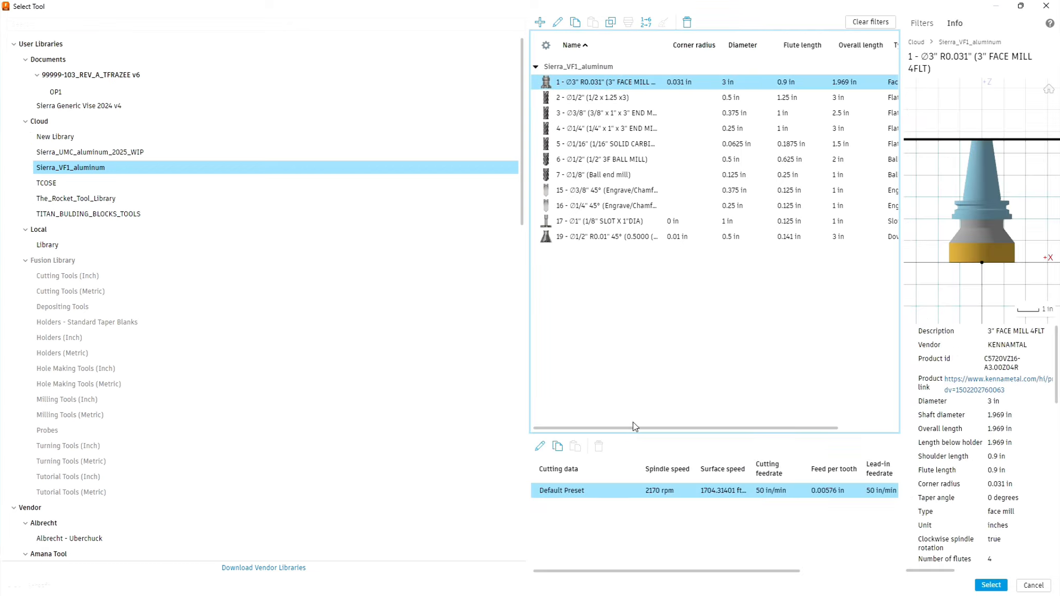
click(996, 586)
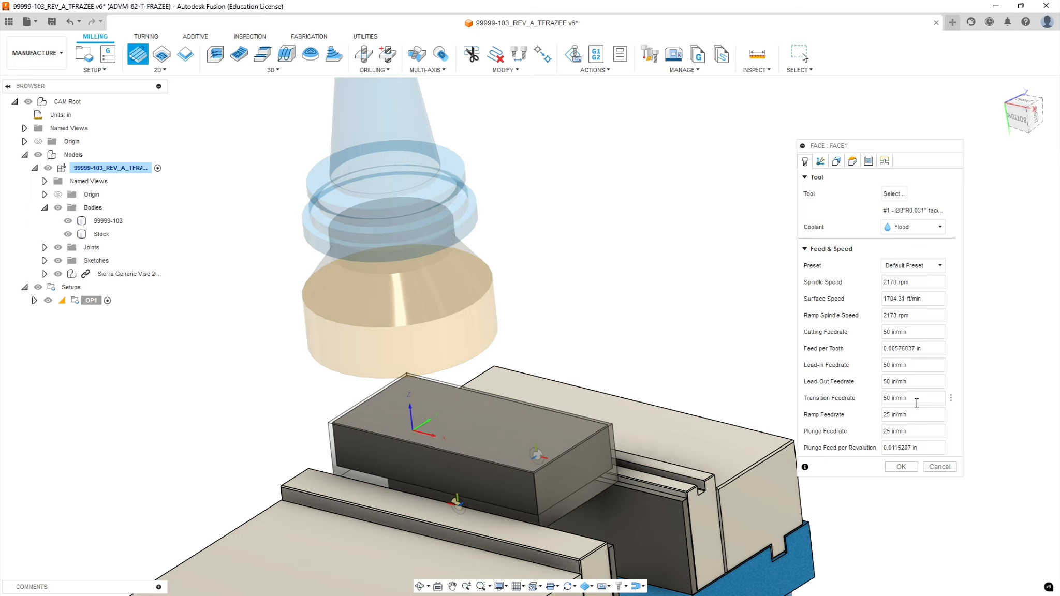
Review the face mill's feeds and speeds, its size relative to the vise, the tool orientation and the stock contour selection
shift+middle_drag(637, 300, 662, 268)
scroll(677, 362, down, 5)
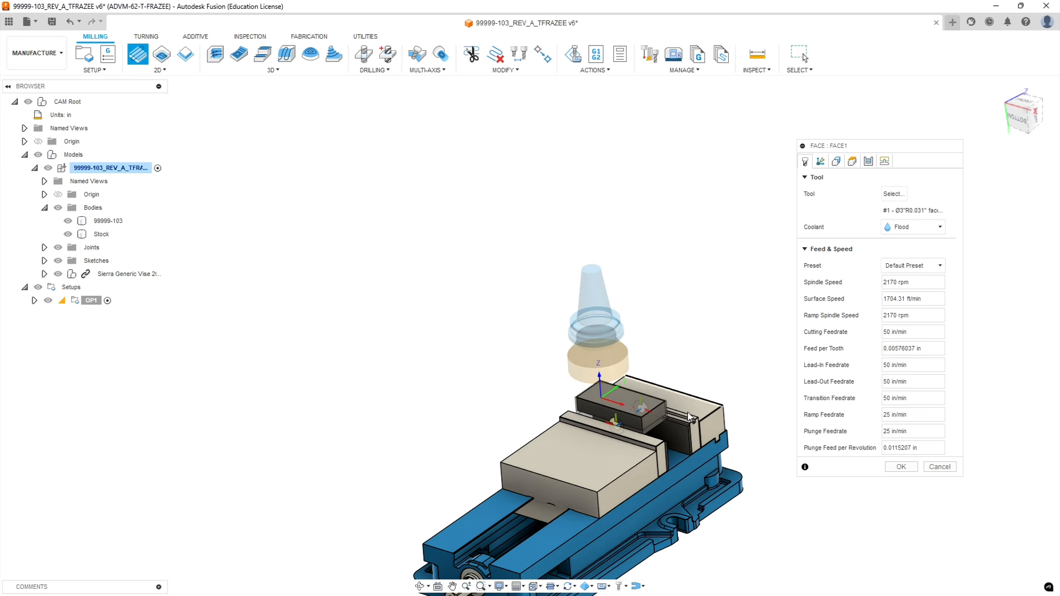
scroll(691, 435, up, 6)
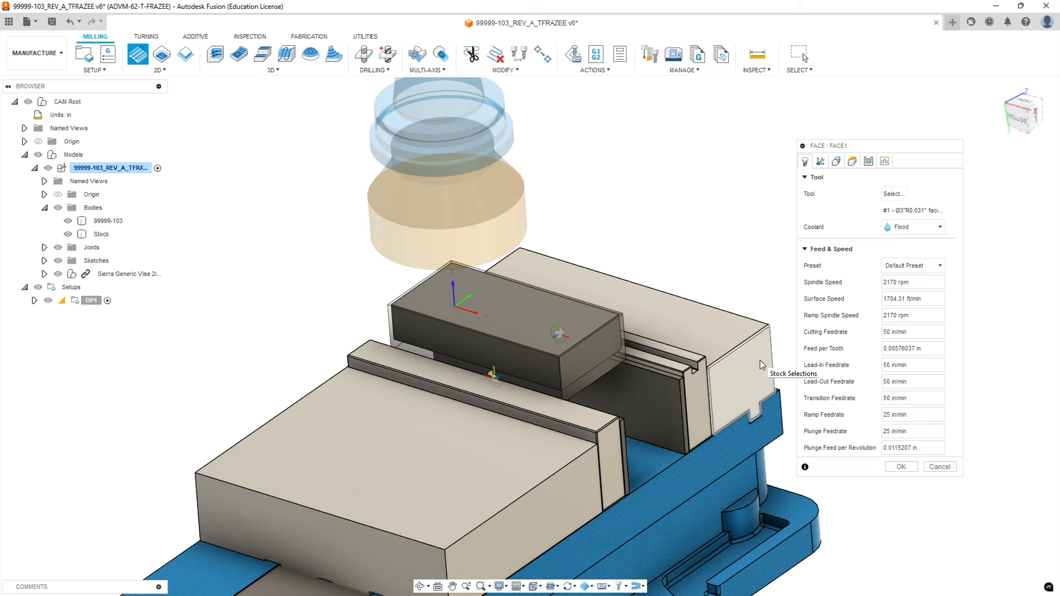
click(821, 162)
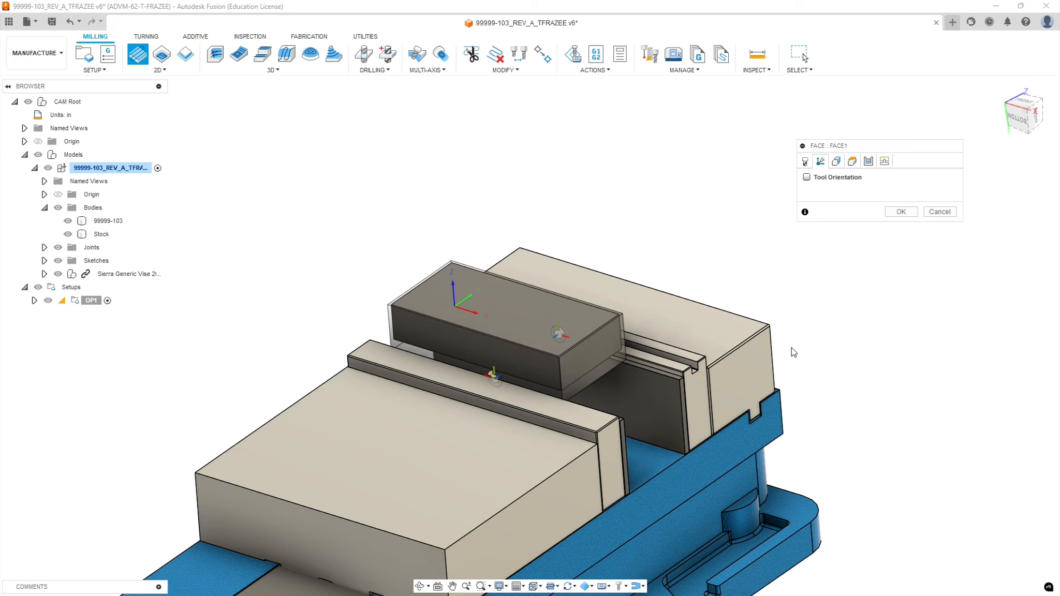
click(836, 162)
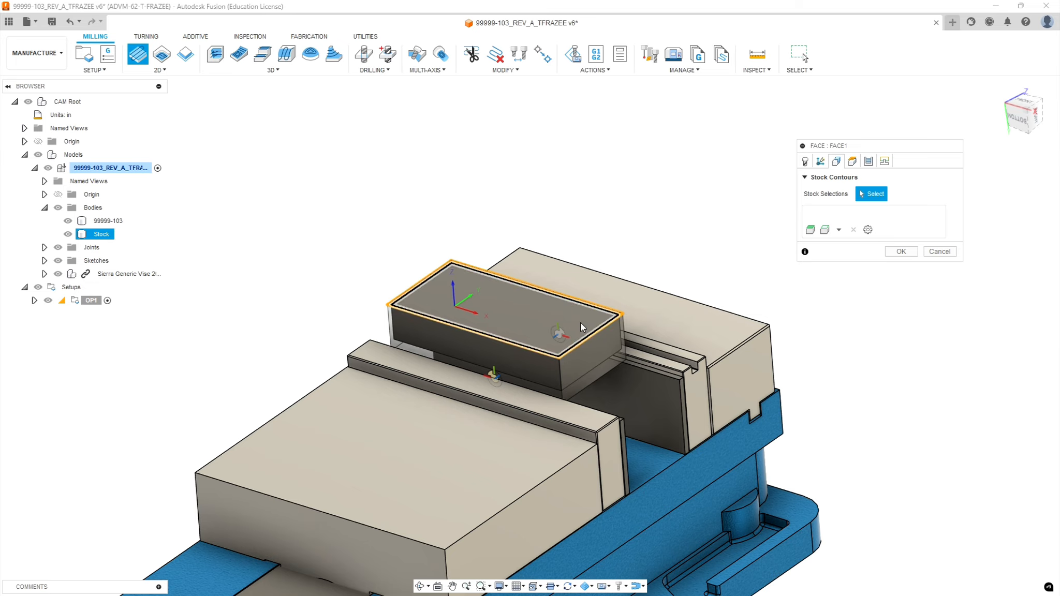
scroll(552, 286, up, 3)
shift+middle_drag(590, 310, 681, 308)
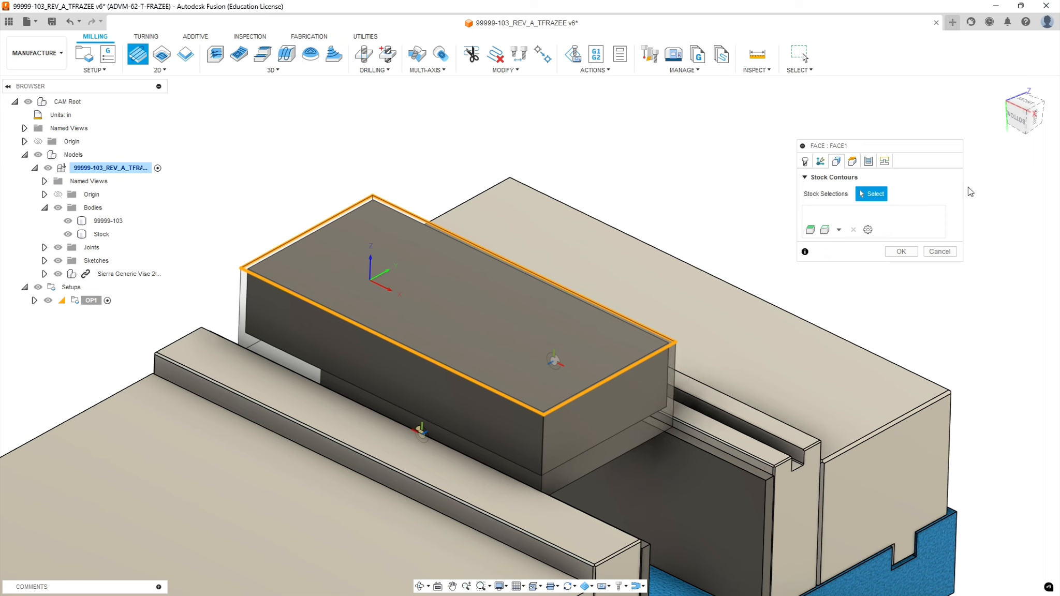
Examine the facing operation's clearance, retract, feed, top and bottom heights against the stock and model tops
click(853, 161)
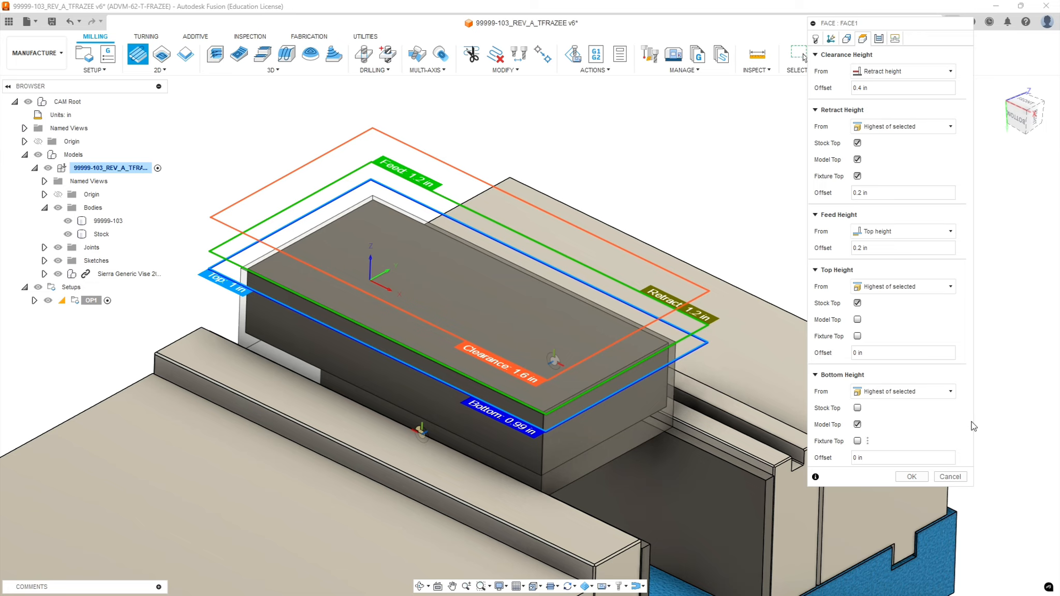
scroll(539, 390, up, 5)
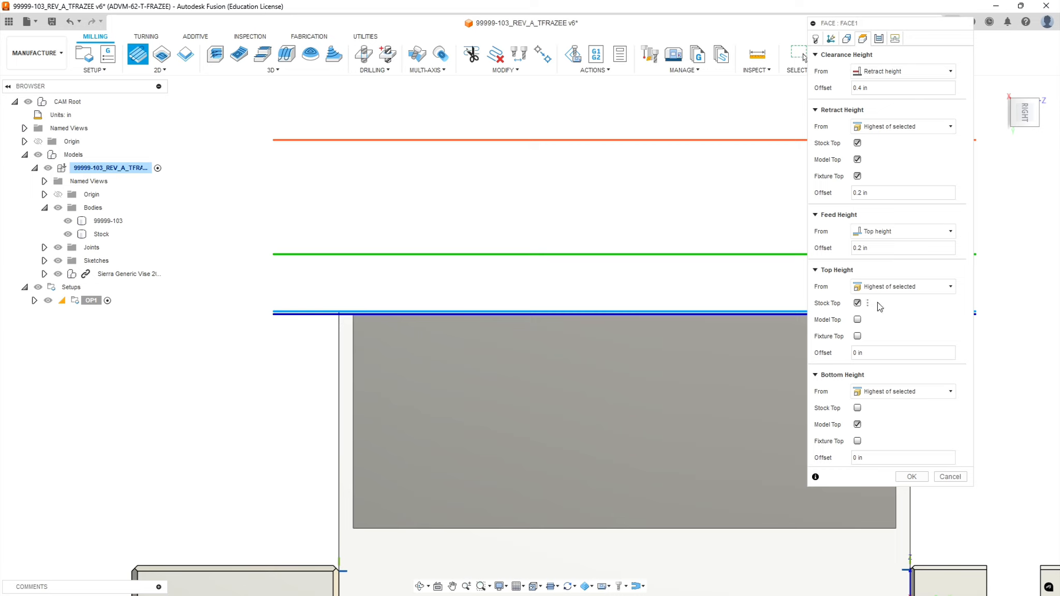
scroll(321, 306, up, 3)
scroll(320, 313, up, 2)
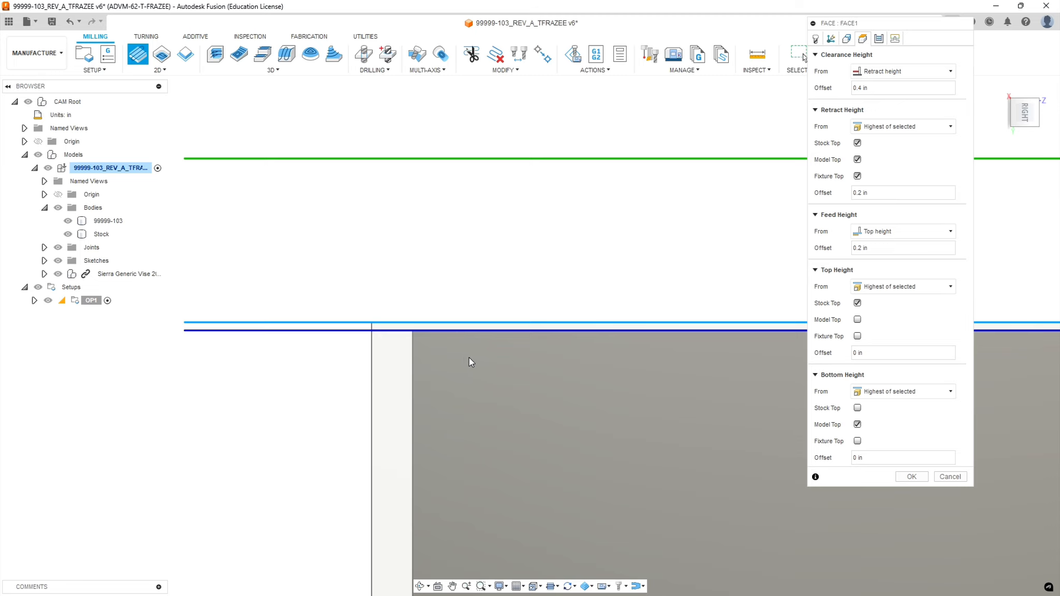
scroll(469, 358, down, 2)
scroll(474, 366, down, 5)
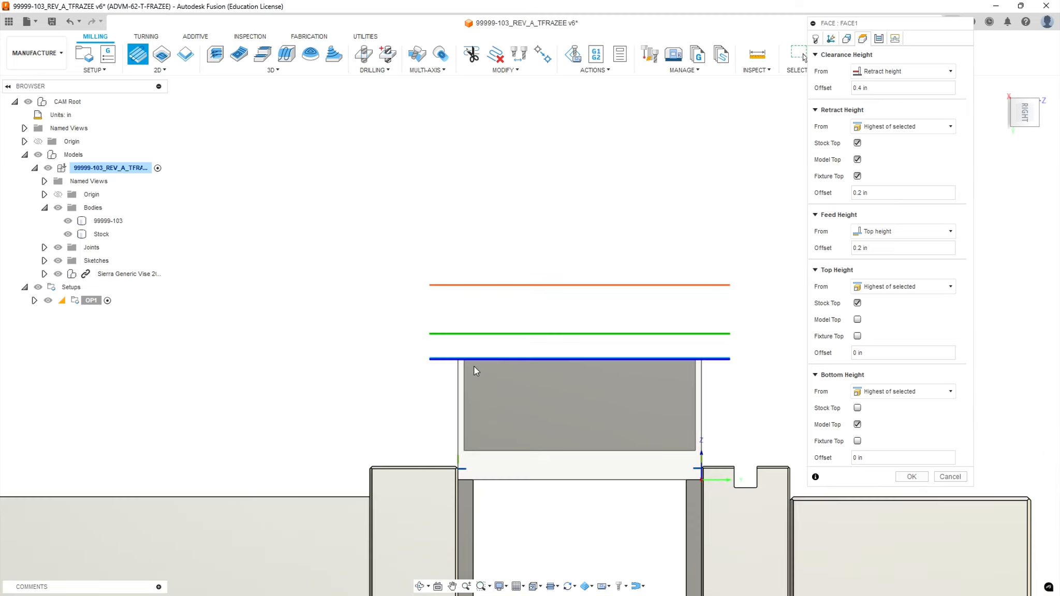
shift+middle_drag(390, 371, 438, 400)
scroll(507, 373, down, 8)
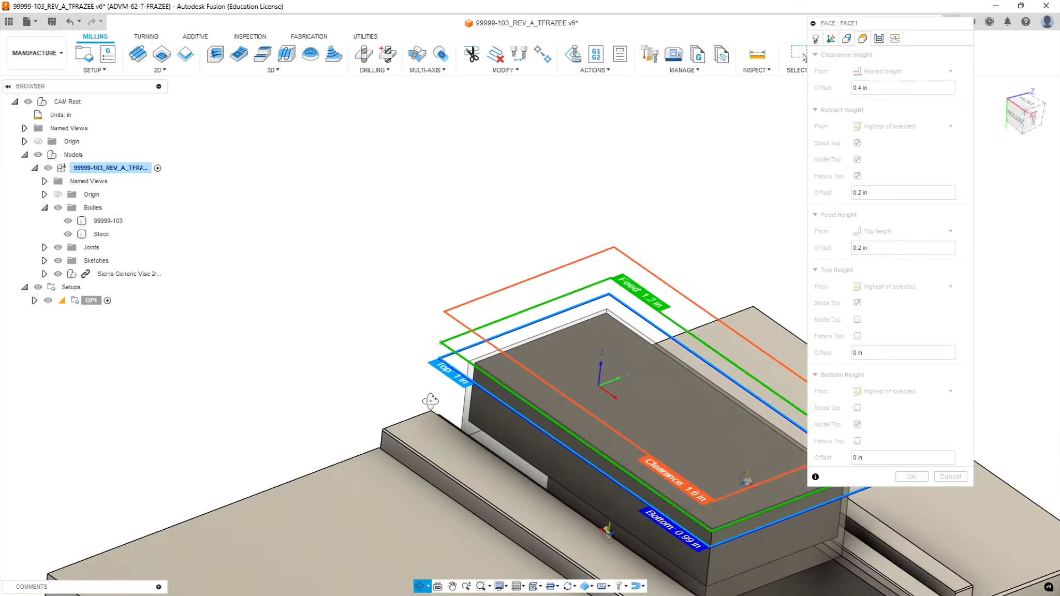
scroll(657, 436, up, 5)
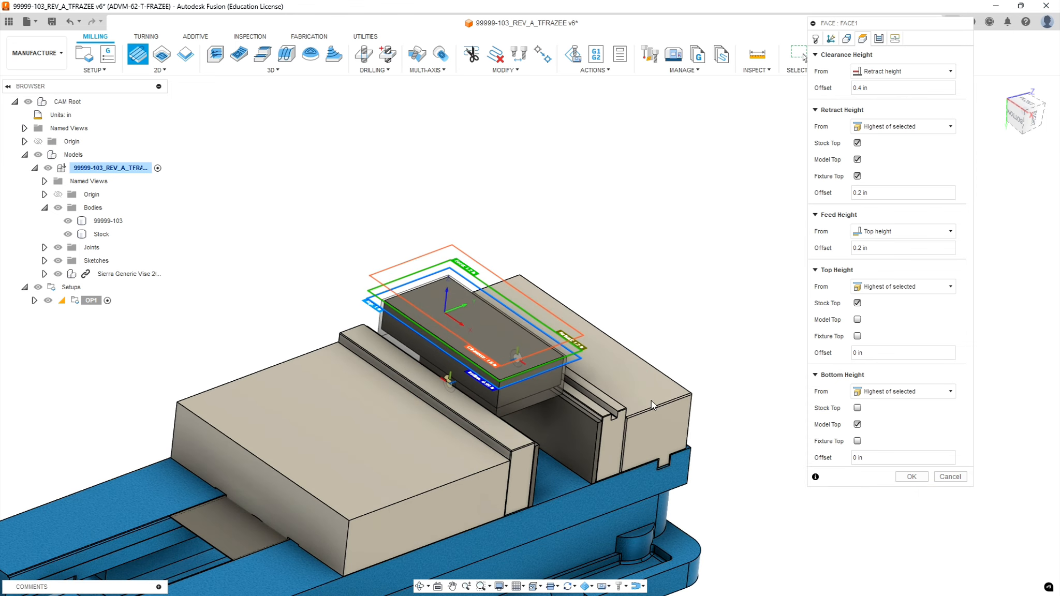
Use the block's long top front edge as pass direction reference and set the pass extension to 1.7 in
click(880, 42)
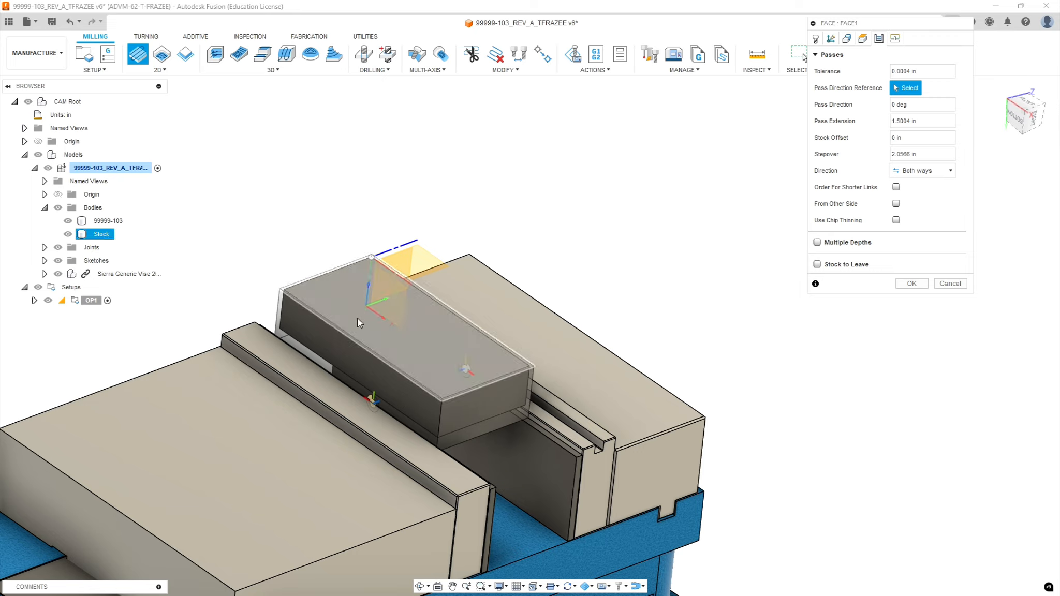
click(342, 333)
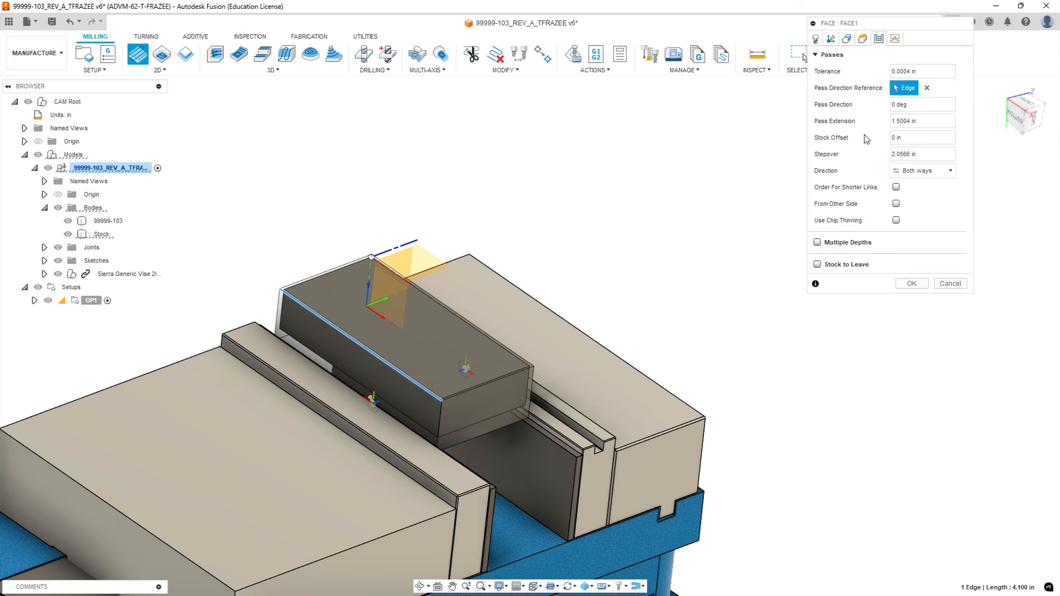
click(927, 121)
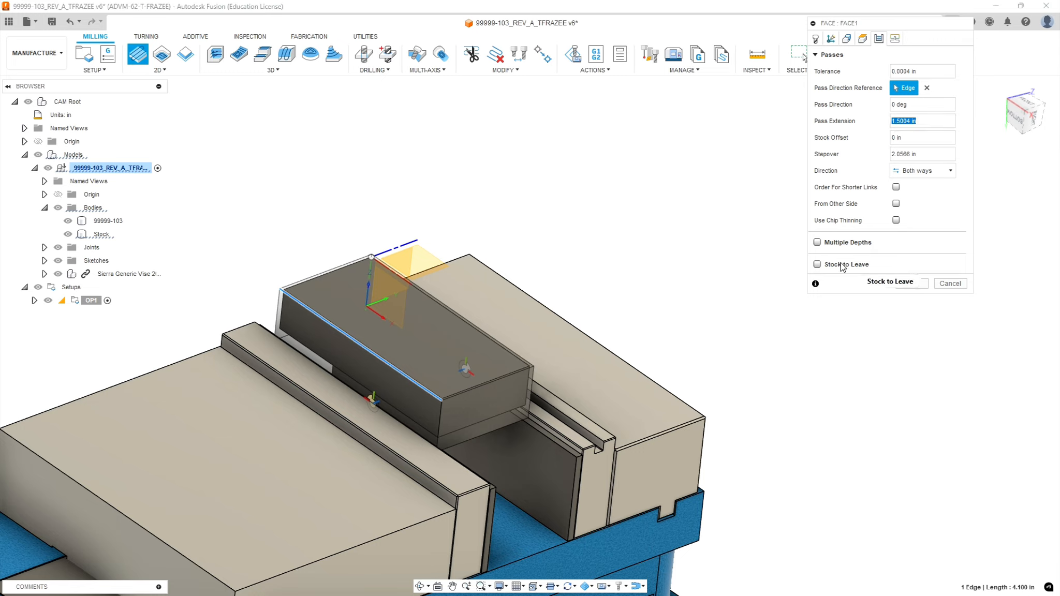
mouse_move(843, 273)
text(1)
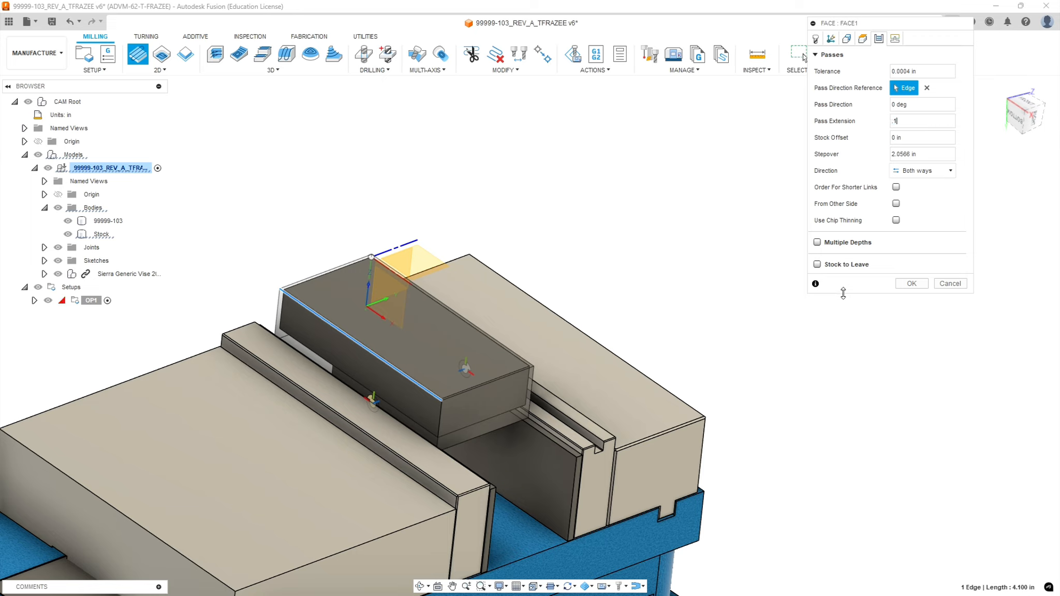
text(7)
key(BackSpace)
key(BackSpace)
key(BackSpace)
text(1.7)
Set the vertical lead-in radius to 0 and generate the facing toolpath
click(895, 39)
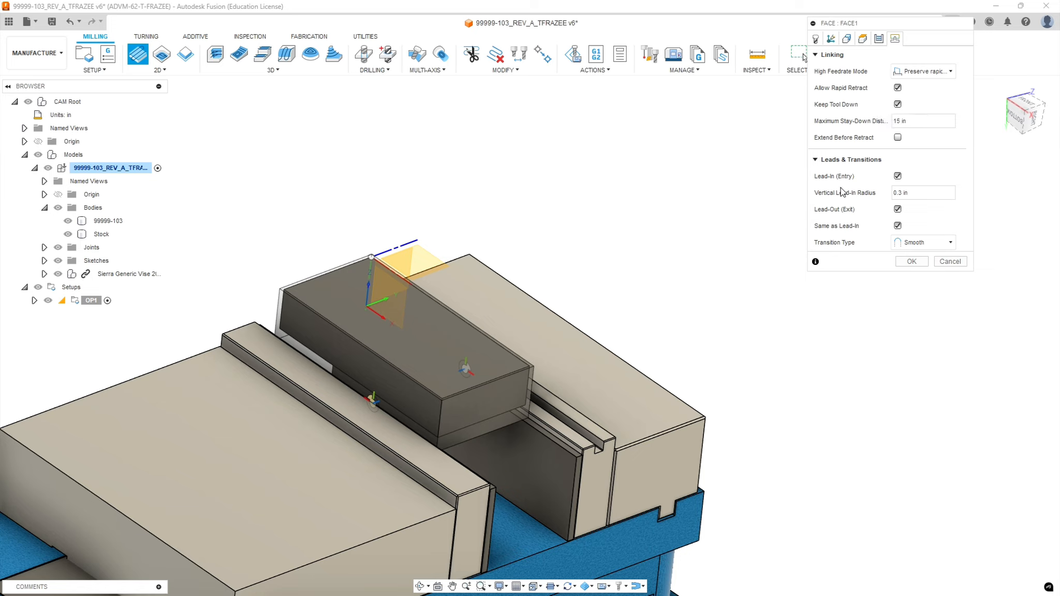
click(916, 192)
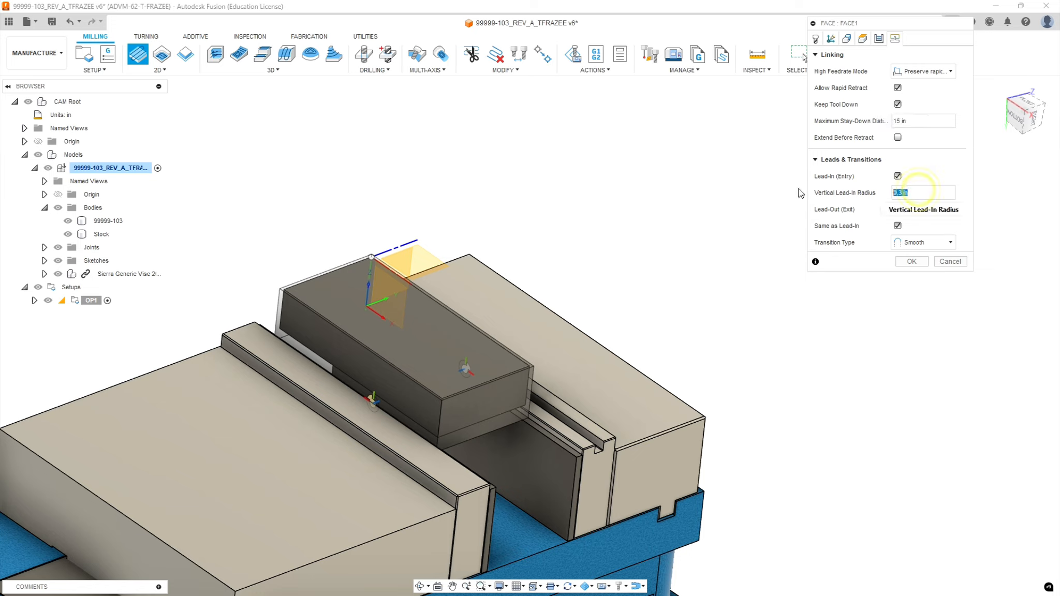
text(0)
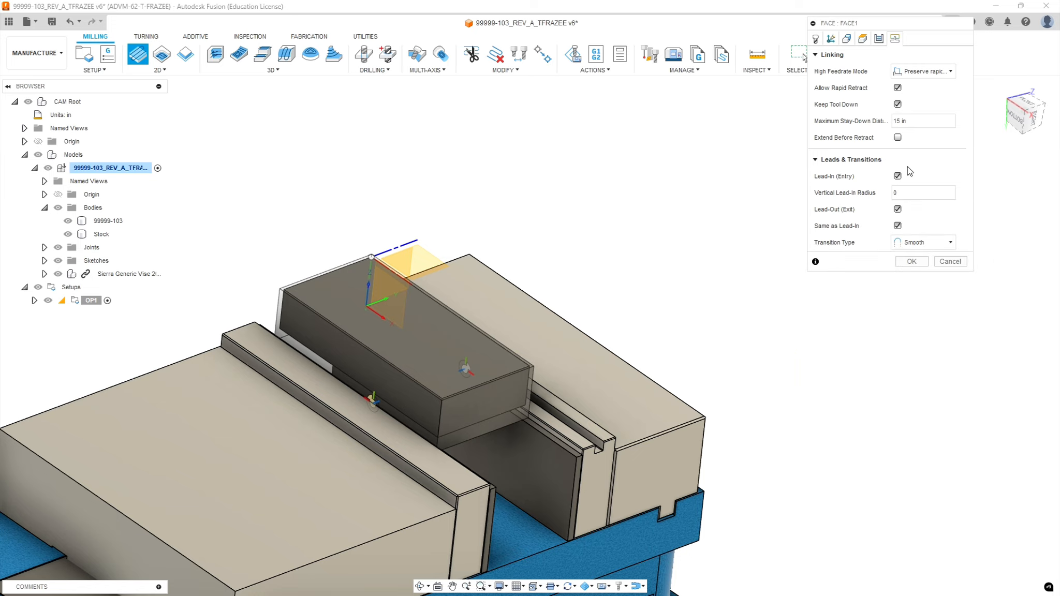
click(912, 262)
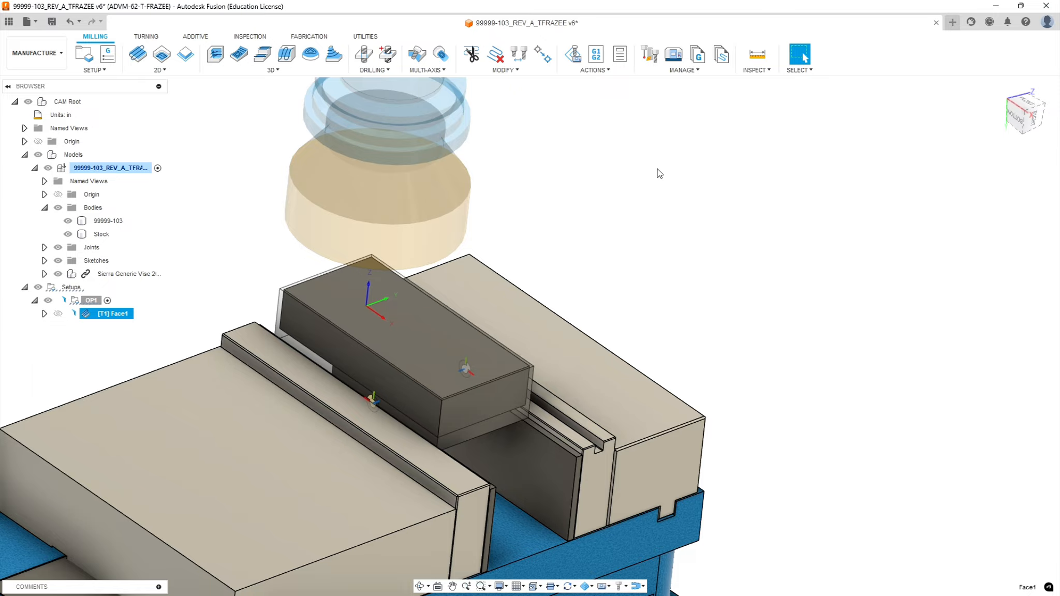
mouse_move(426, 185)
shift+middle_down()
mouse_move(481, 165)
mouse_move(492, 206)
mouse_move(476, 262)
mouse_move(471, 196)
mouse_move(407, 168)
mouse_move(427, 201)
shift+middle_up()
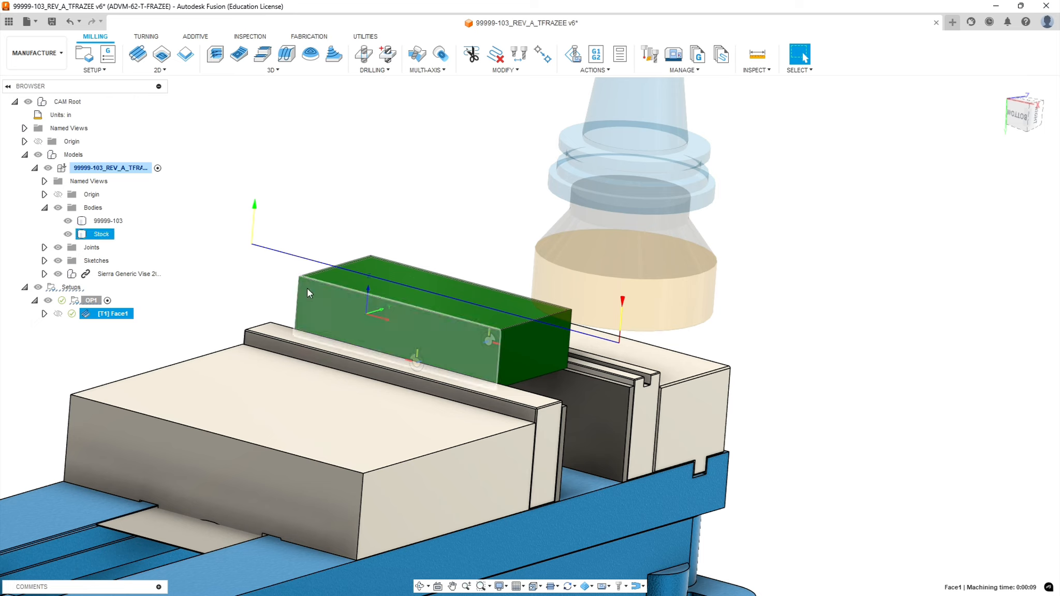
Examine the end of the stock around the part and its position above the vise jaws
click(318, 150)
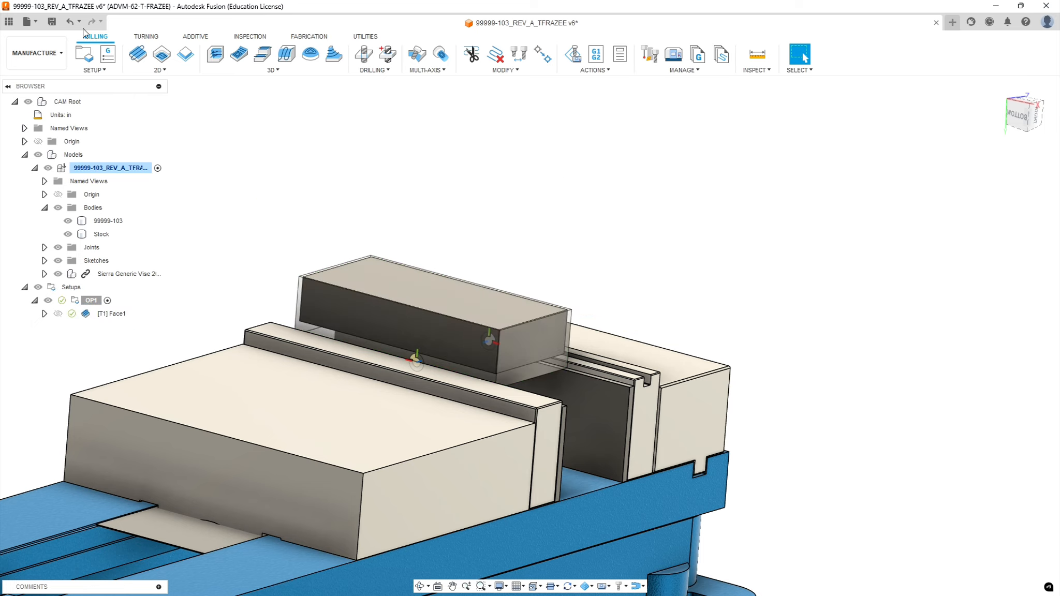
shift+middle_drag(412, 247, 443, 282)
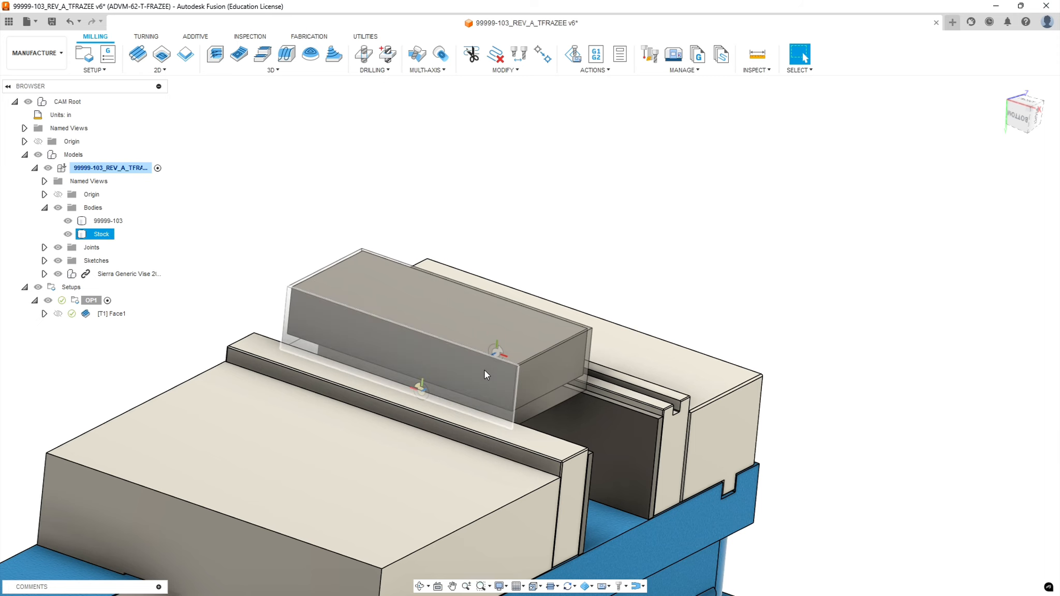
scroll(513, 393, up, 5)
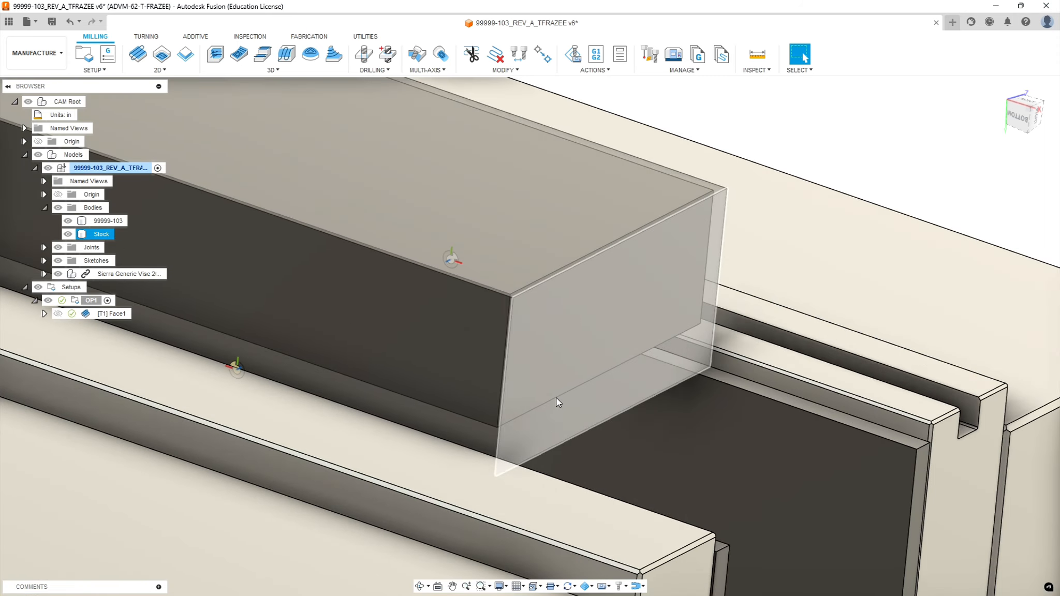
scroll(555, 397, down, 8)
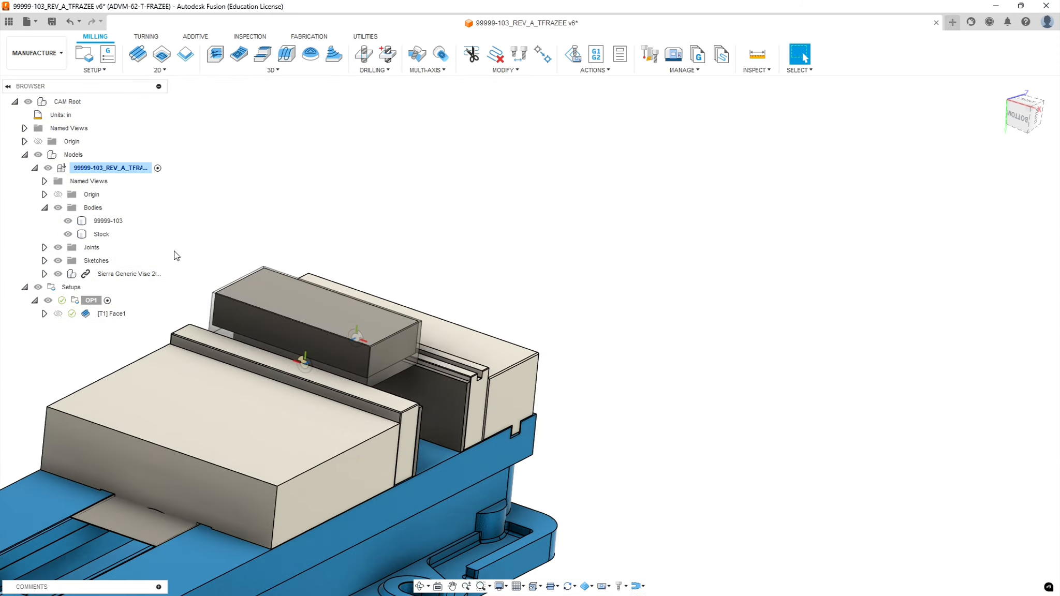
Start a 2D Contour operation and assign the 1/2 in flat end mill, tool 2, from the Sierra_VF1_aluminum library
scroll(173, 243, up, 4)
shift+middle_drag(209, 219, 234, 229)
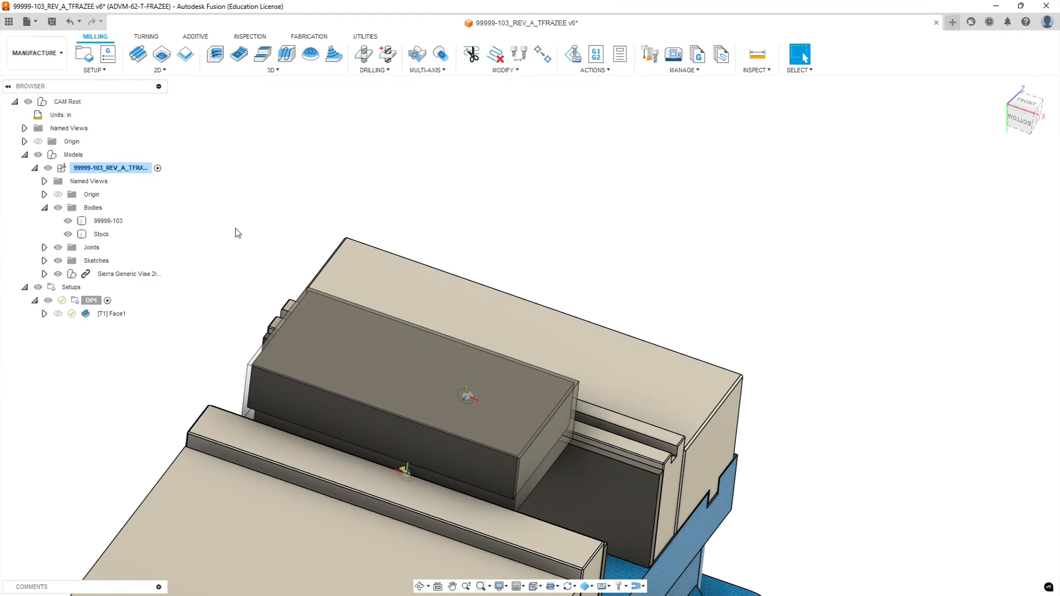
click(445, 429)
click(204, 330)
click(166, 70)
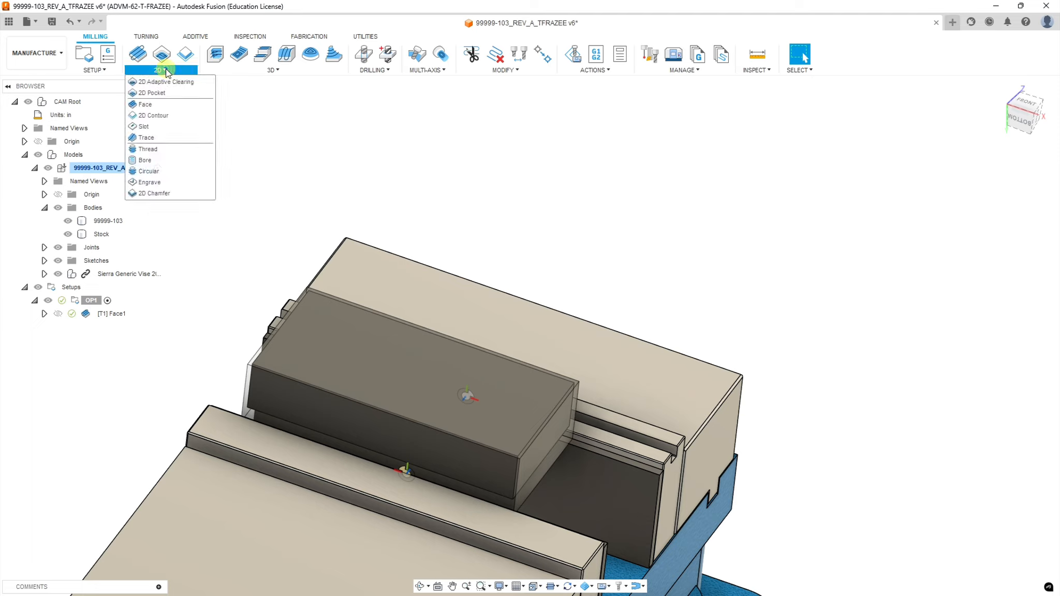
click(163, 114)
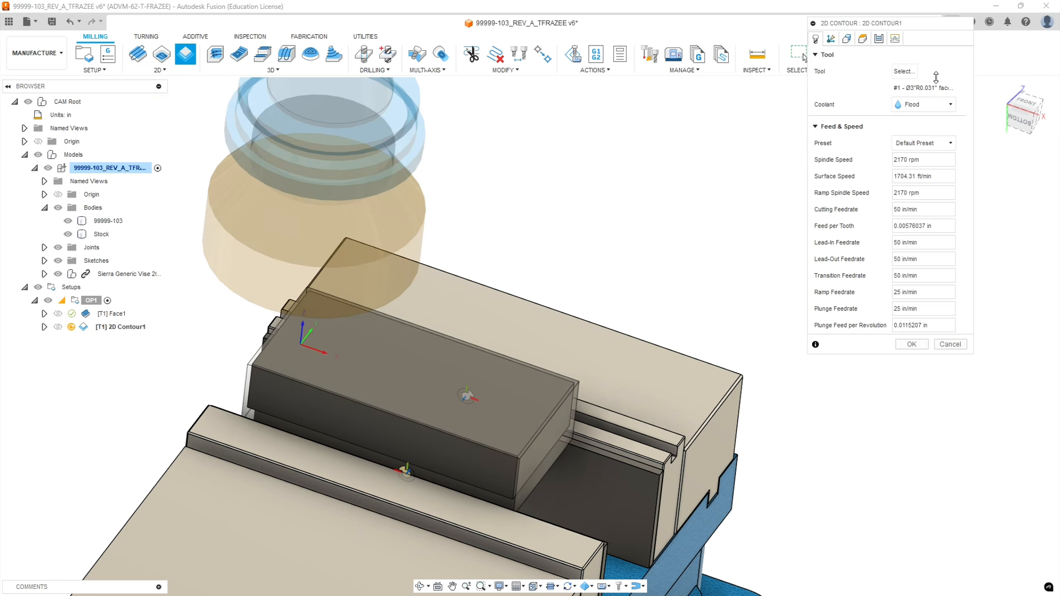
click(905, 72)
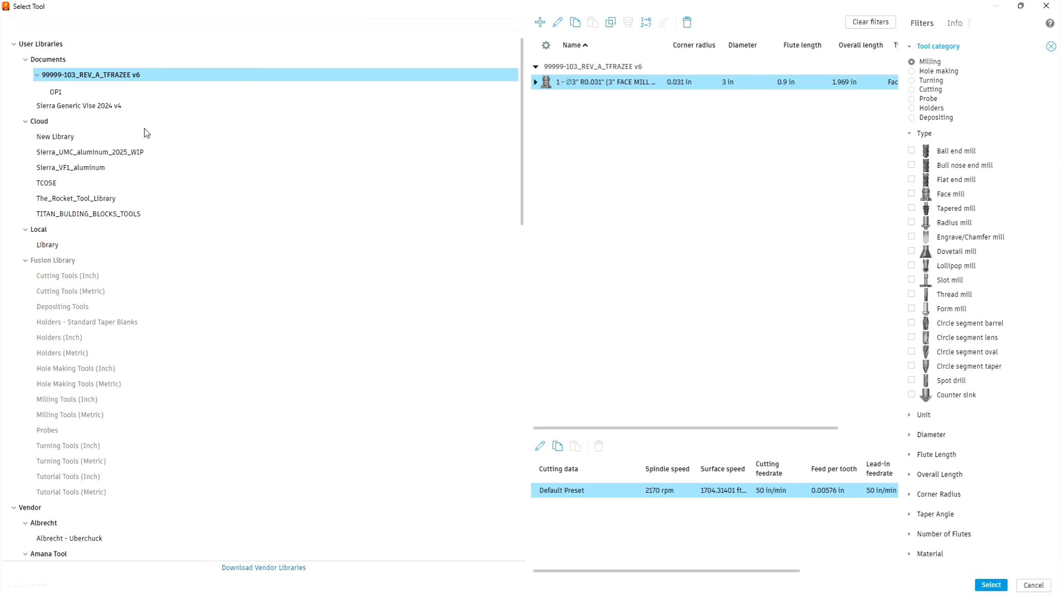
click(93, 168)
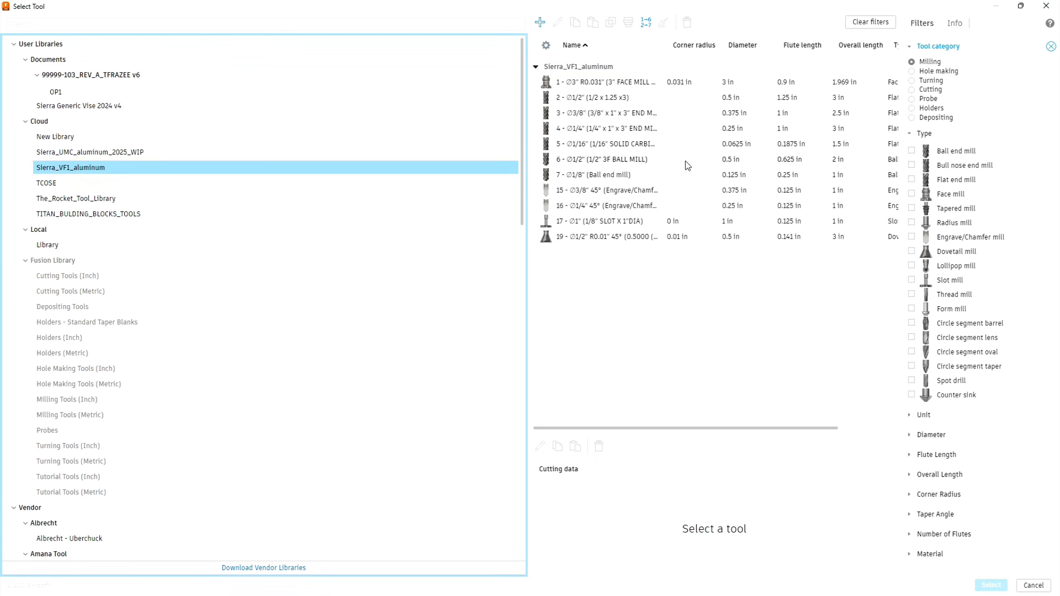
double_click(595, 99)
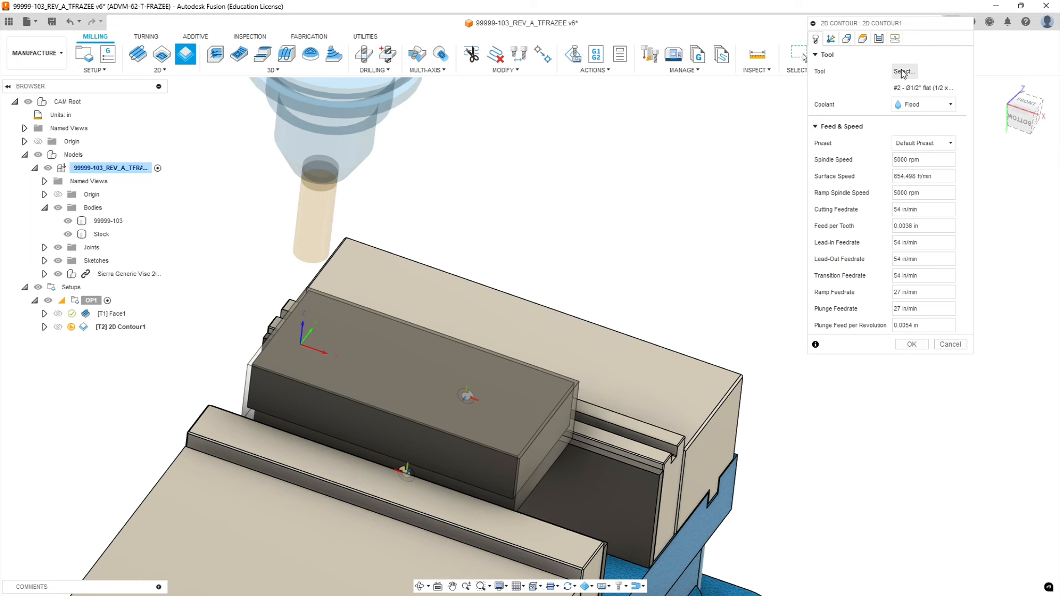
Hide the Stock body and select the closed chain around the part block's bottom edge as the machining contour
click(831, 40)
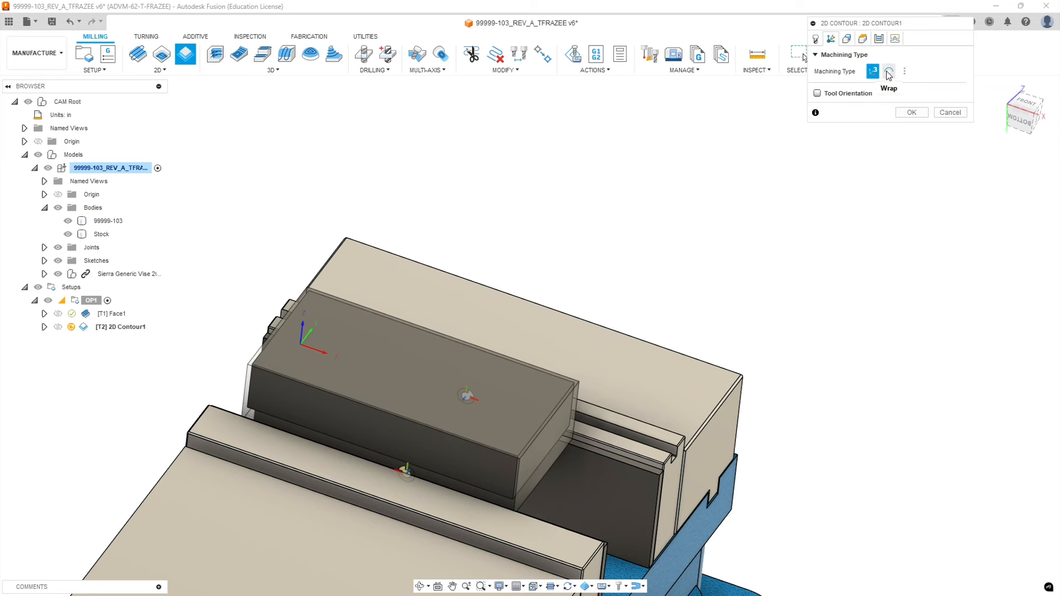
click(847, 40)
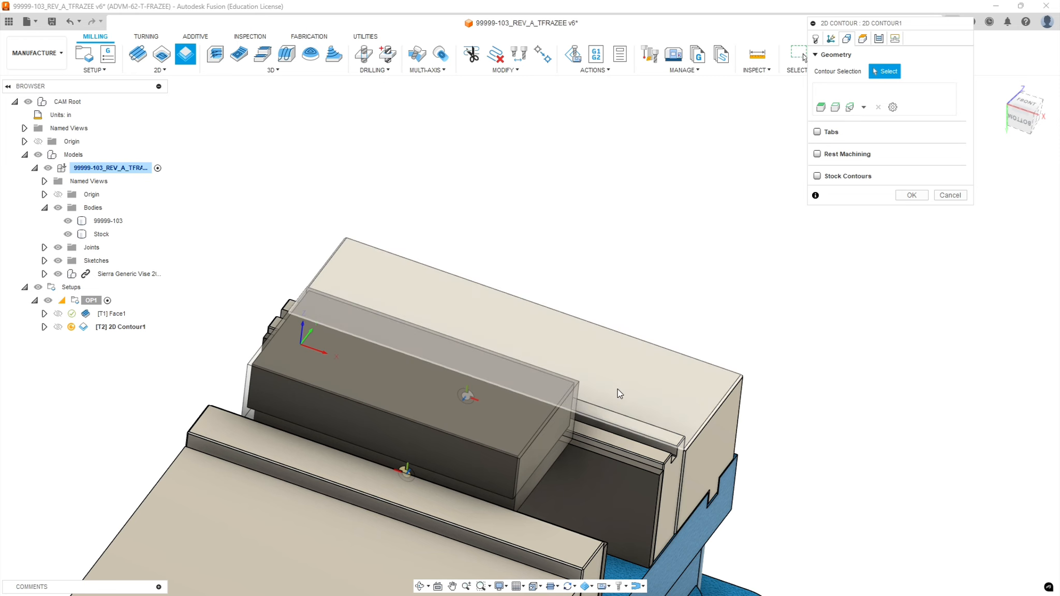
scroll(508, 484, up, 3)
scroll(536, 479, up, 2)
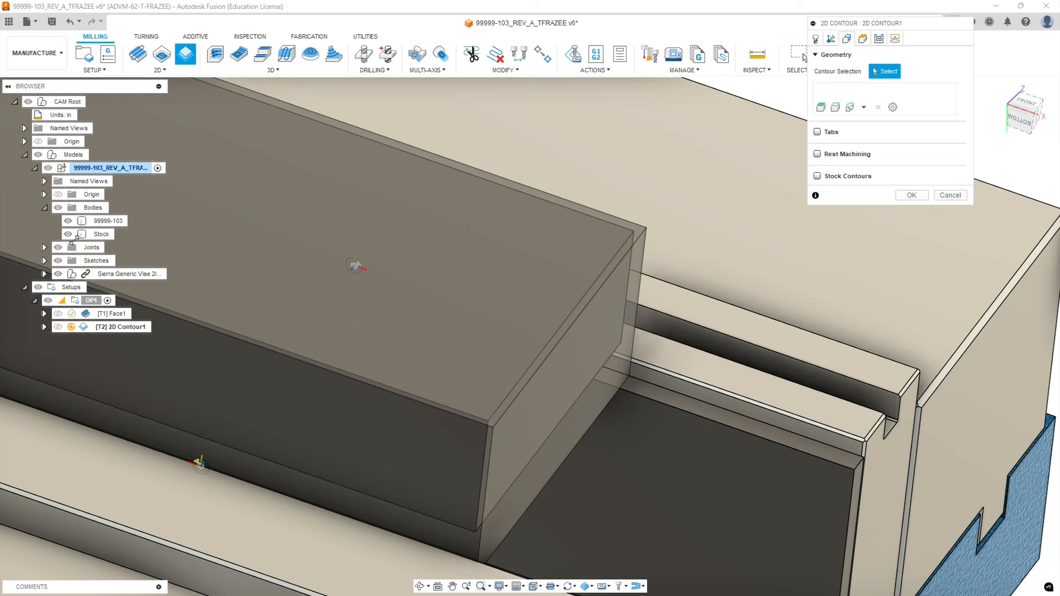
click(69, 234)
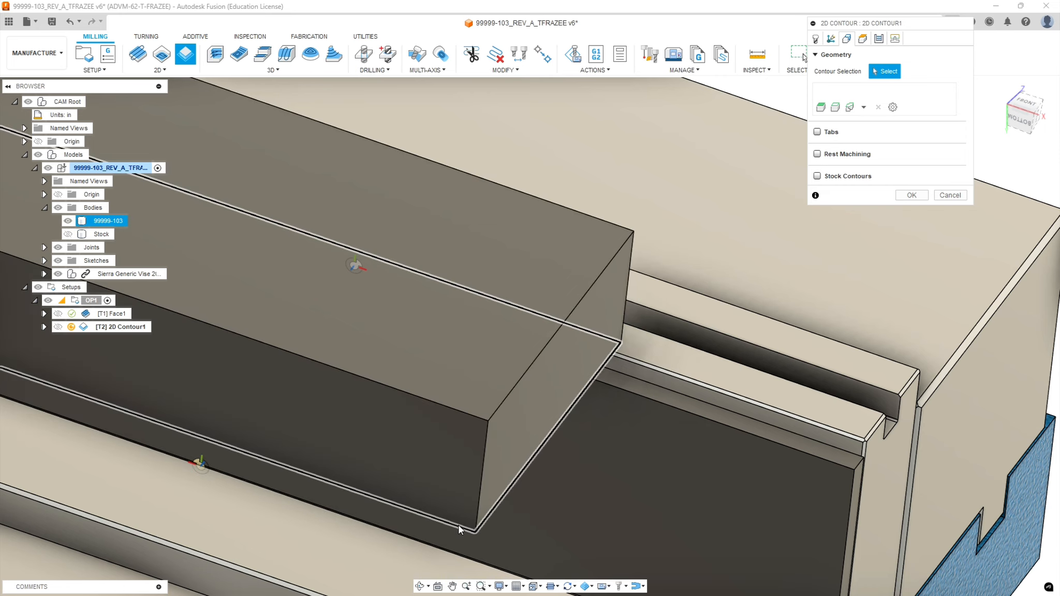
click(459, 526)
scroll(473, 270, down, 8)
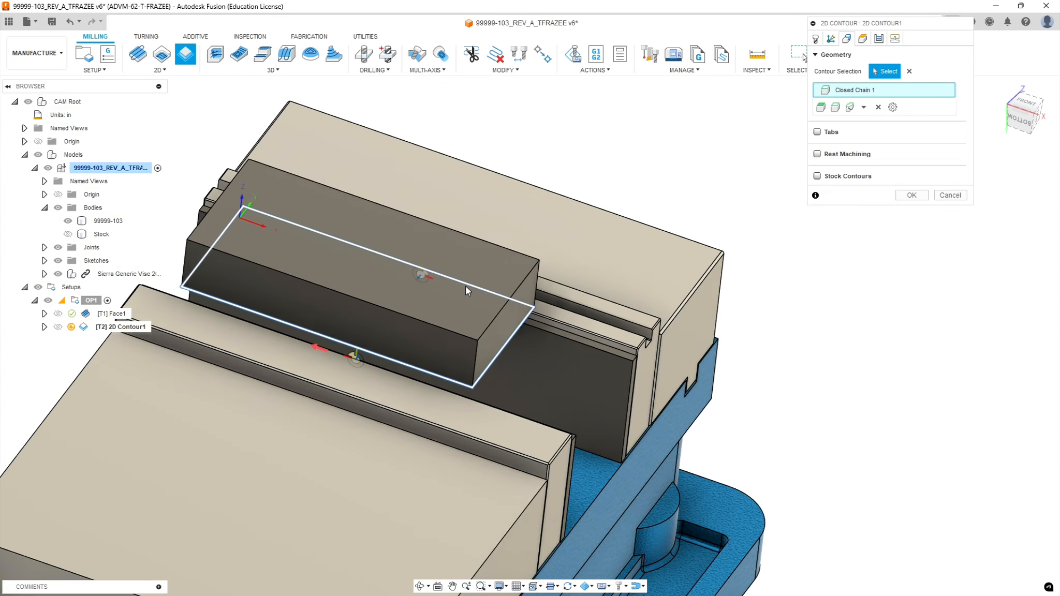
scroll(296, 154, up, 2)
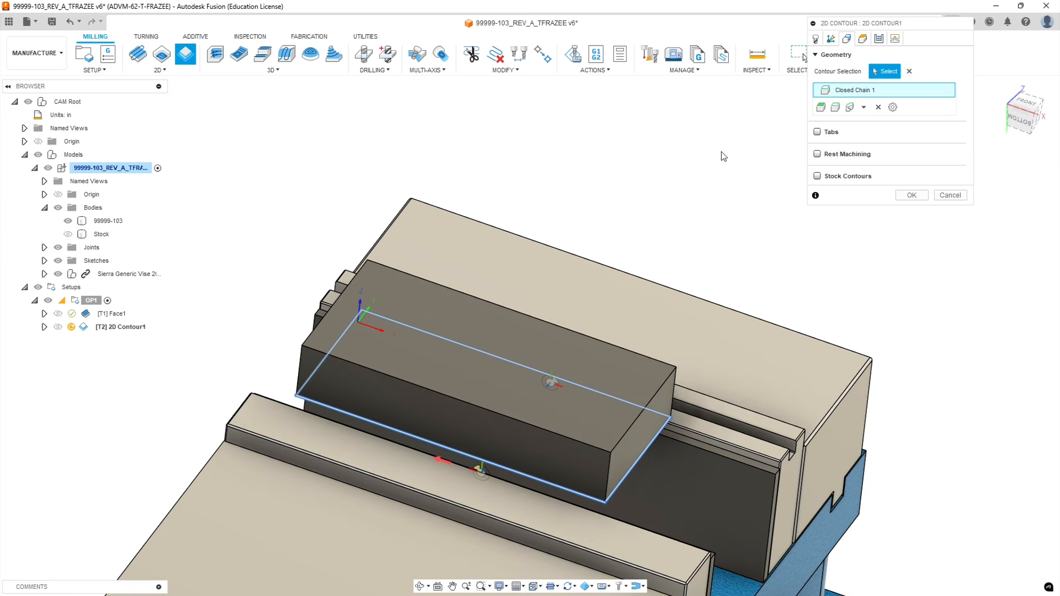
mouse_move(649, 251)
shift+middle_down()
mouse_move(624, 214)
mouse_move(635, 243)
shift+middle_up()
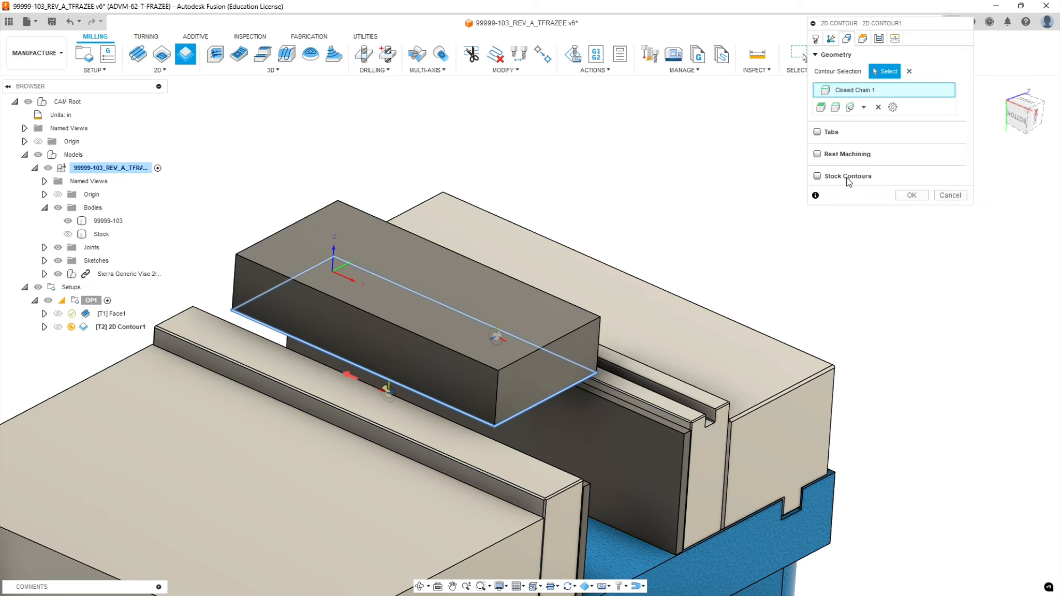
Exclude the stock top from the retract height, reference the top height to the model top, and set the bottom offset to -0.005 in
click(864, 39)
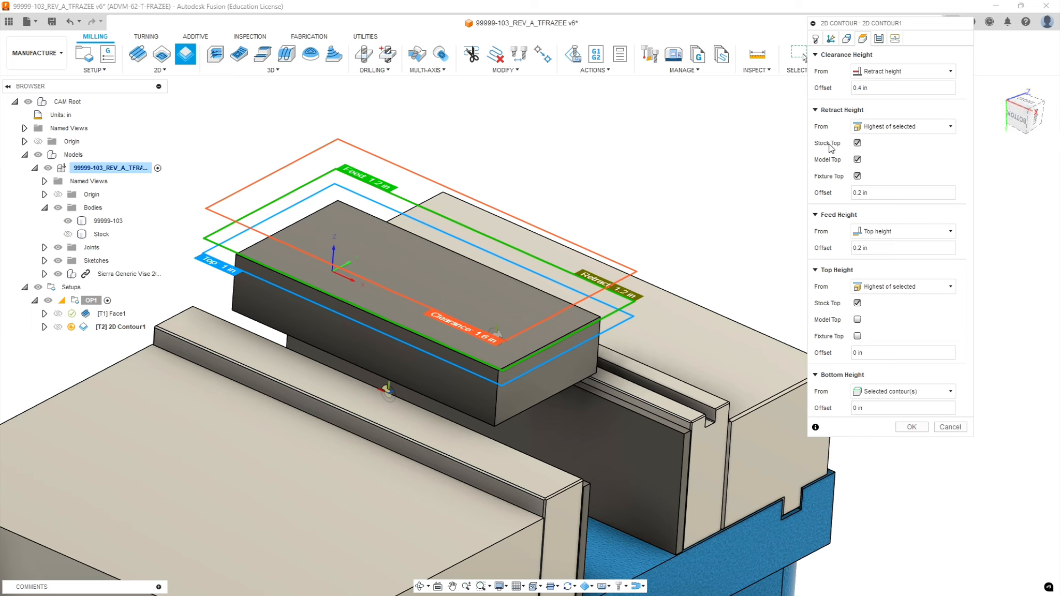
click(857, 143)
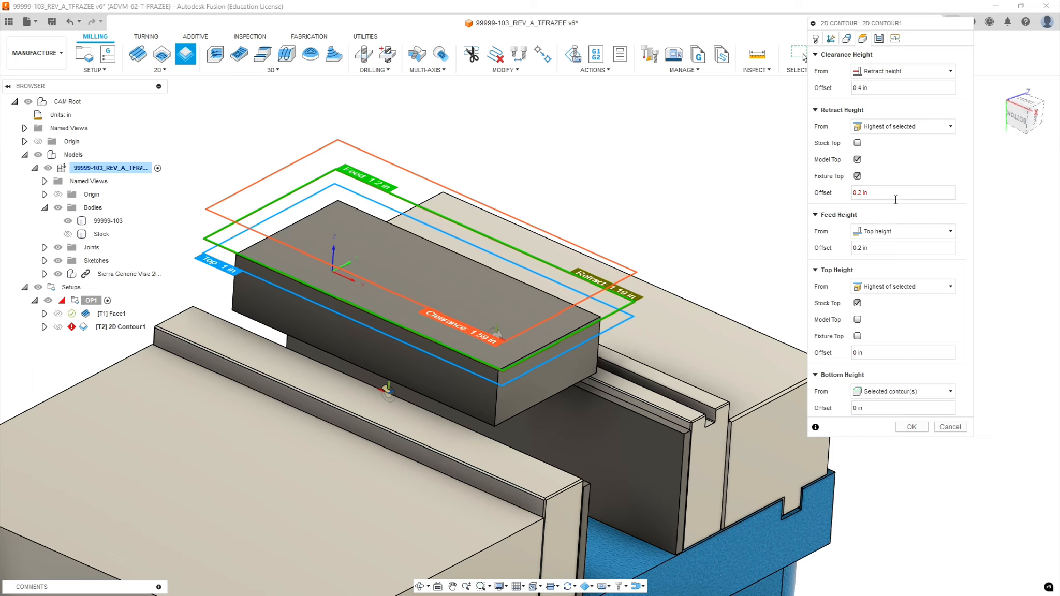
click(857, 320)
click(858, 304)
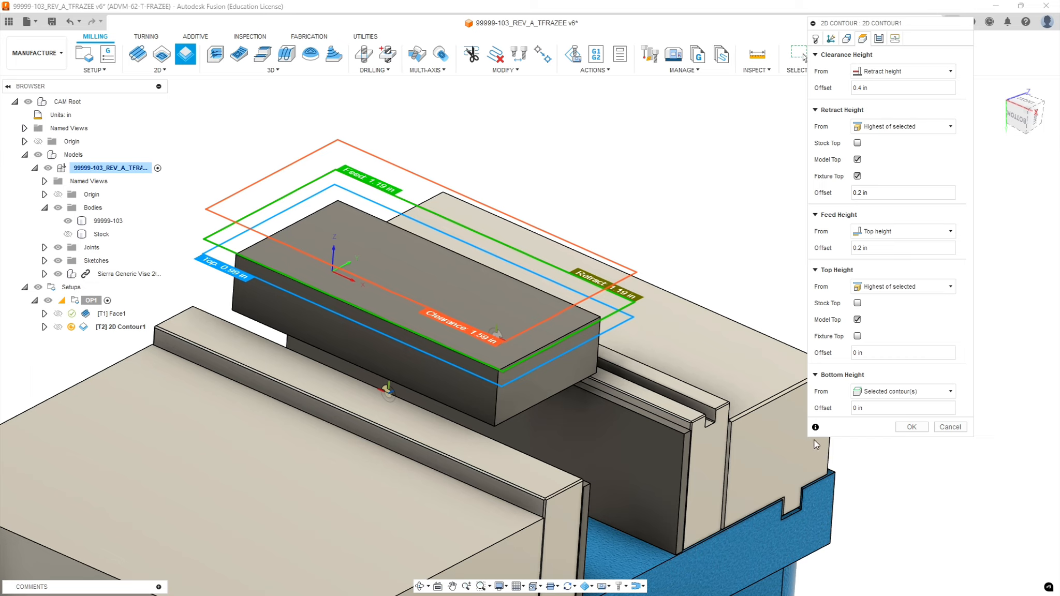
click(875, 407)
text(-.005)
click(814, 38)
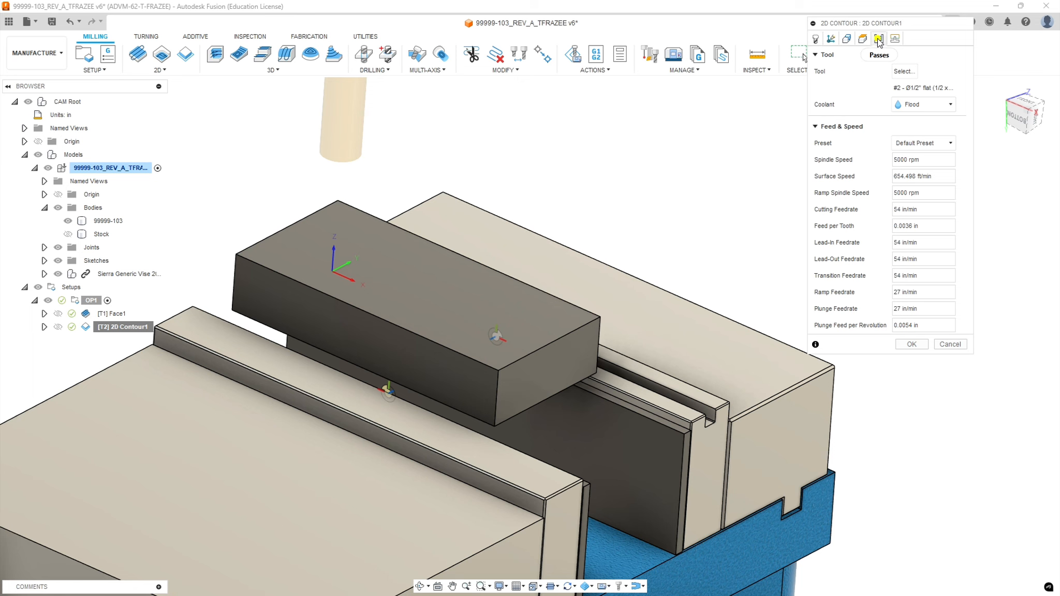
Set the 2D contour's compensation type to Wear
click(878, 39)
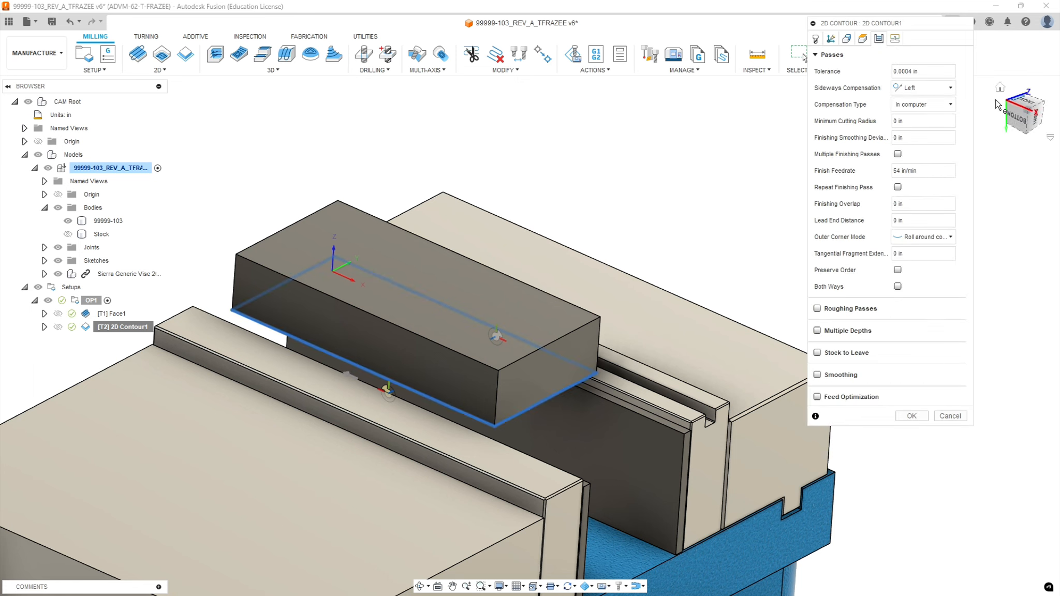
click(952, 106)
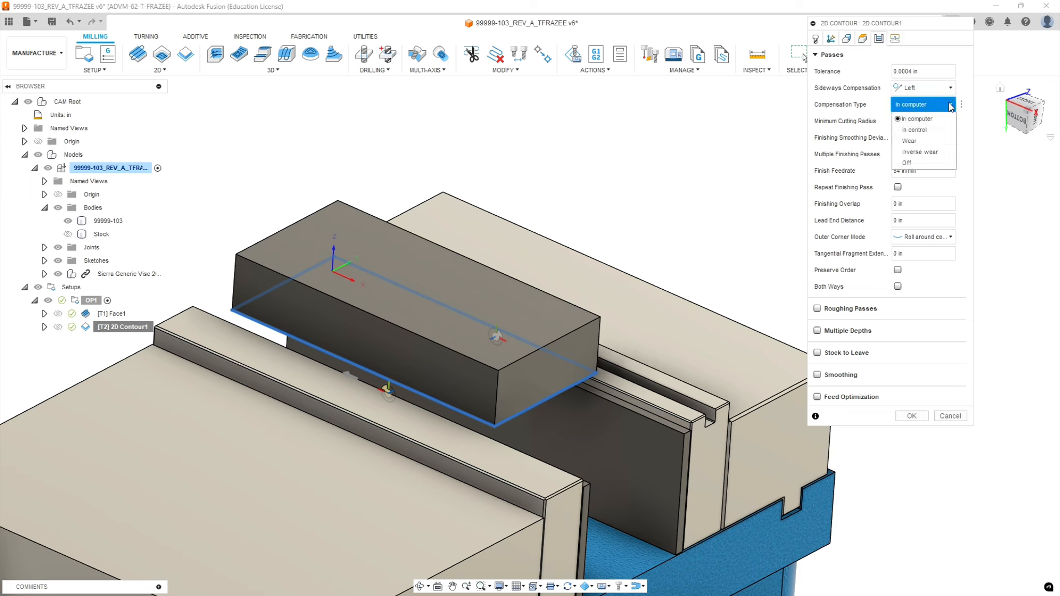
click(915, 141)
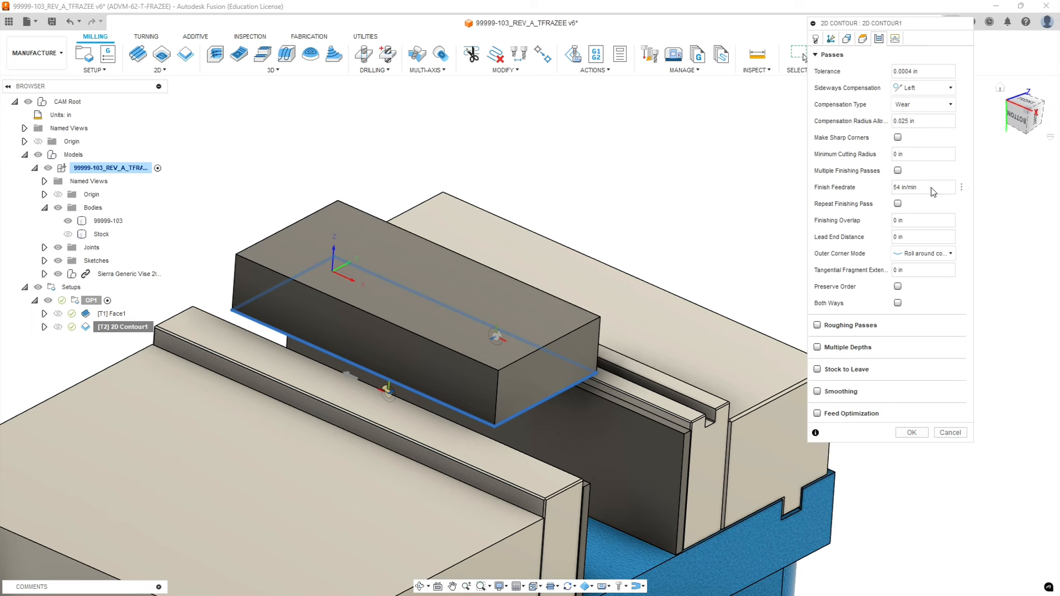
Enable roughing passes with a 0.25 in maximum stepover and set the finishing stepover to 0.02 in
click(817, 325)
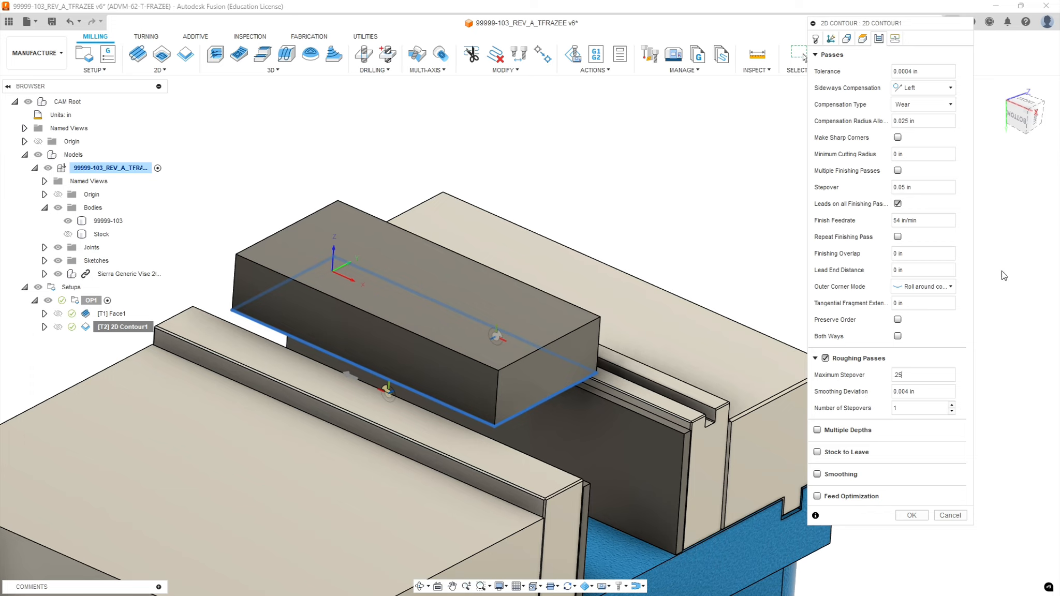
click(924, 188)
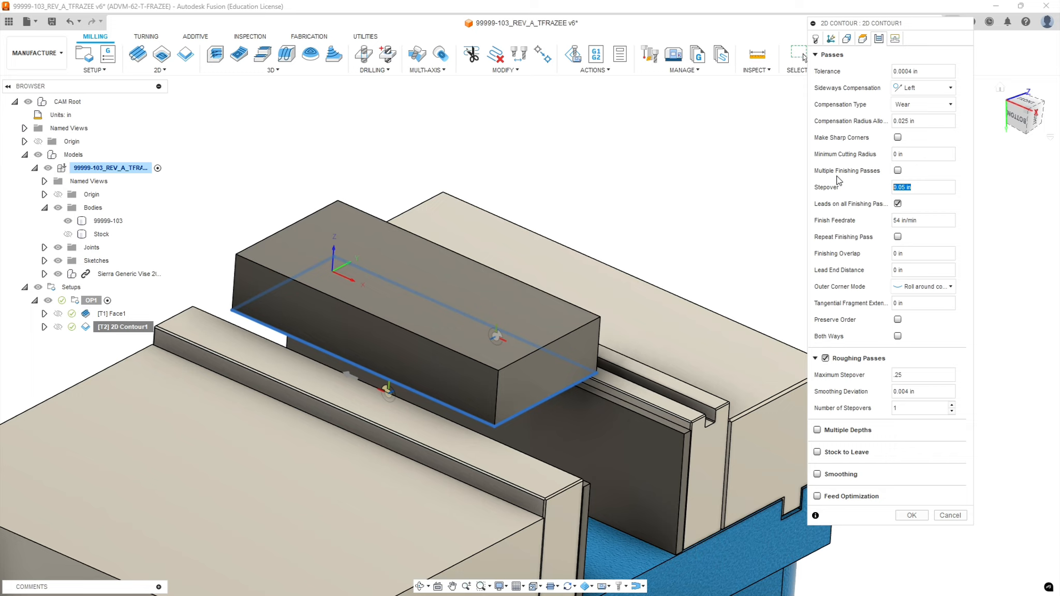
text(.0)
key(Tab)
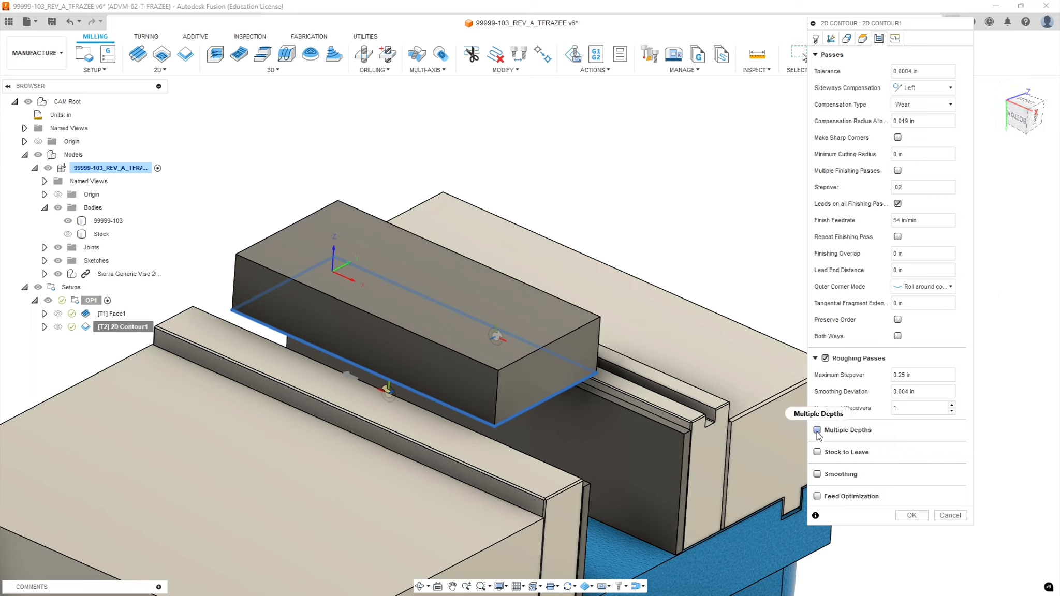
Enable multiple depths with a 0.25 in maximum roughing stepdown and one finishing stepdown of 0.010 in
mouse_move(818, 434)
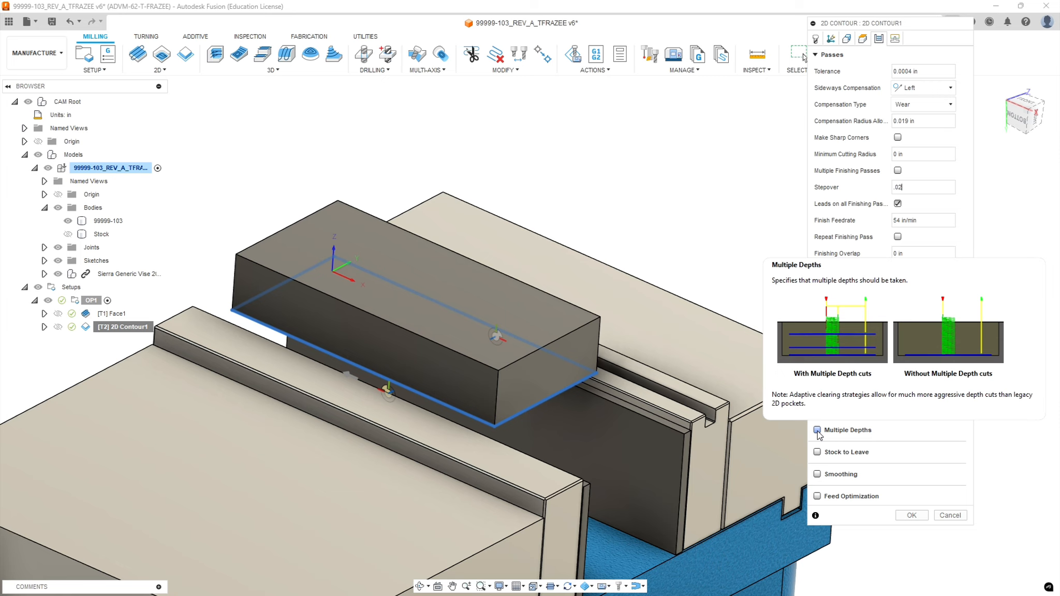
click(817, 430)
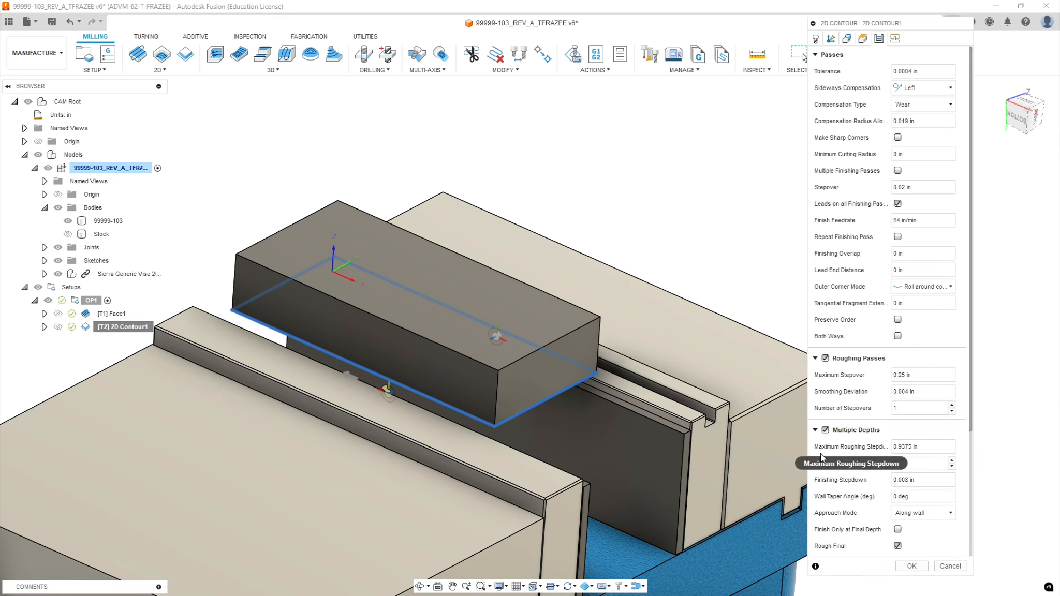
click(931, 446)
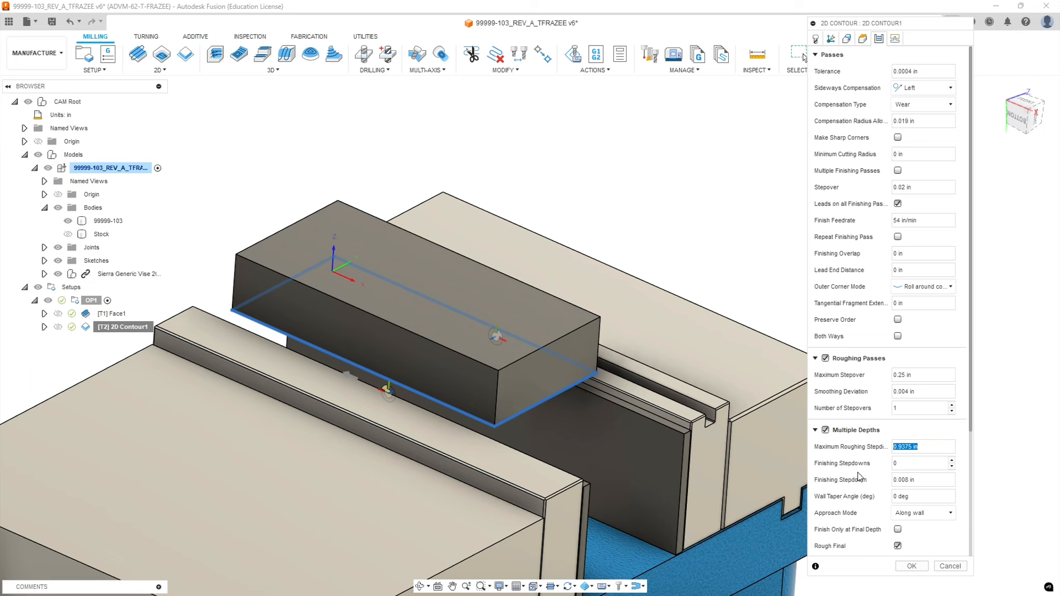
text(.25)
double_click(906, 463)
text(1)
double_click(910, 480)
text(0.010)
For the multiple depths, enable finishing only at final depth and even stepdowns, and disable ordering by islands
scroll(853, 498, down, 5)
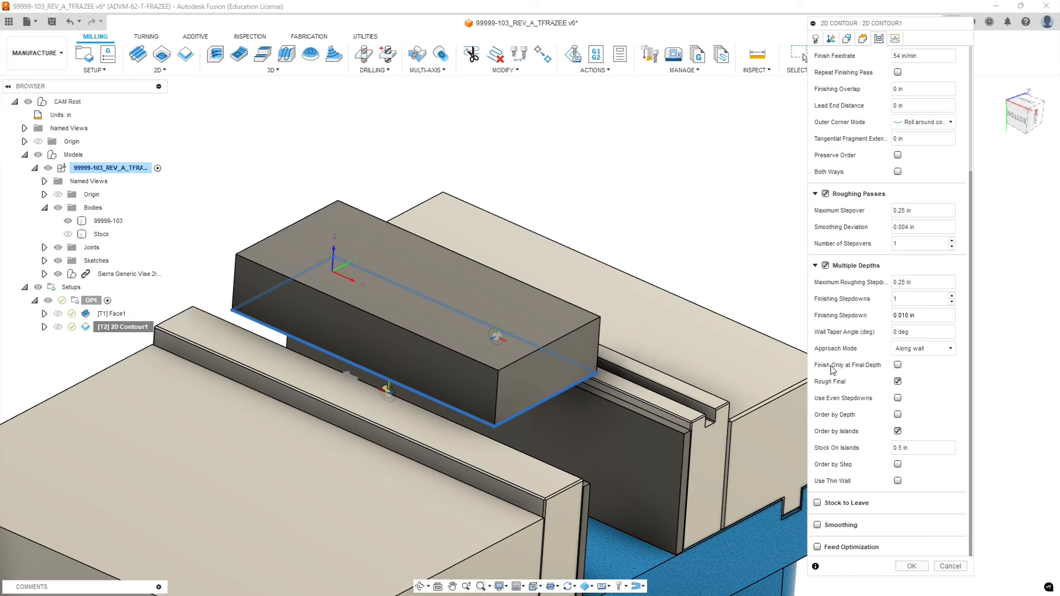
click(897, 365)
click(898, 398)
click(897, 432)
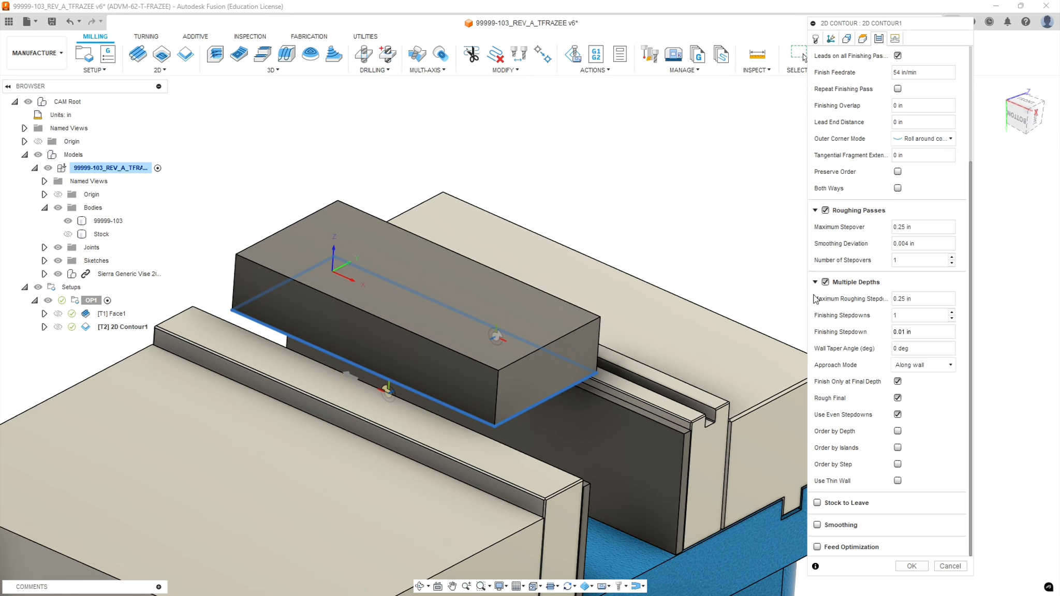
Enable Keep Tool Down for the contour's linking and set the linear lead-in distance to 0.1 in
click(893, 39)
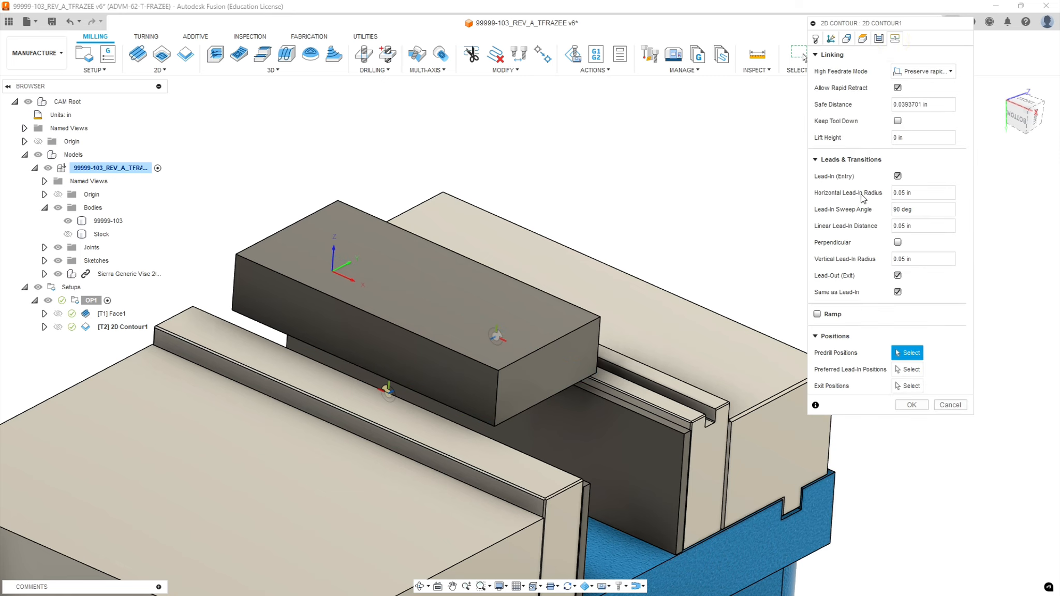
click(897, 121)
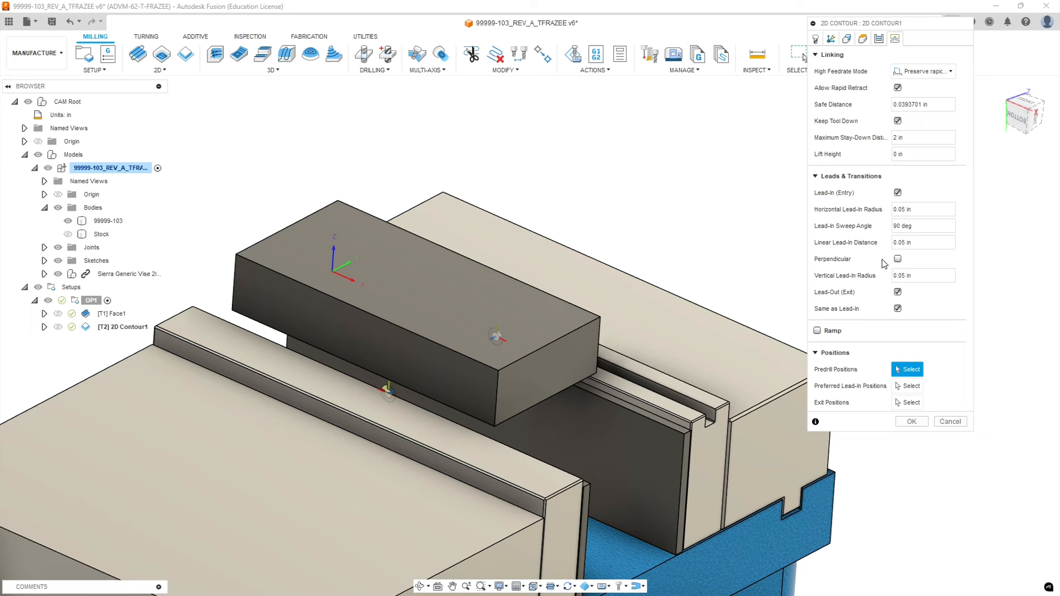
click(904, 242)
key(BackSpace)
key(BackSpace)
text(1)
Clear the vertical lead-in radius value and start selecting a preferred lead-in position
click(923, 276)
key(BackSpace)
click(910, 386)
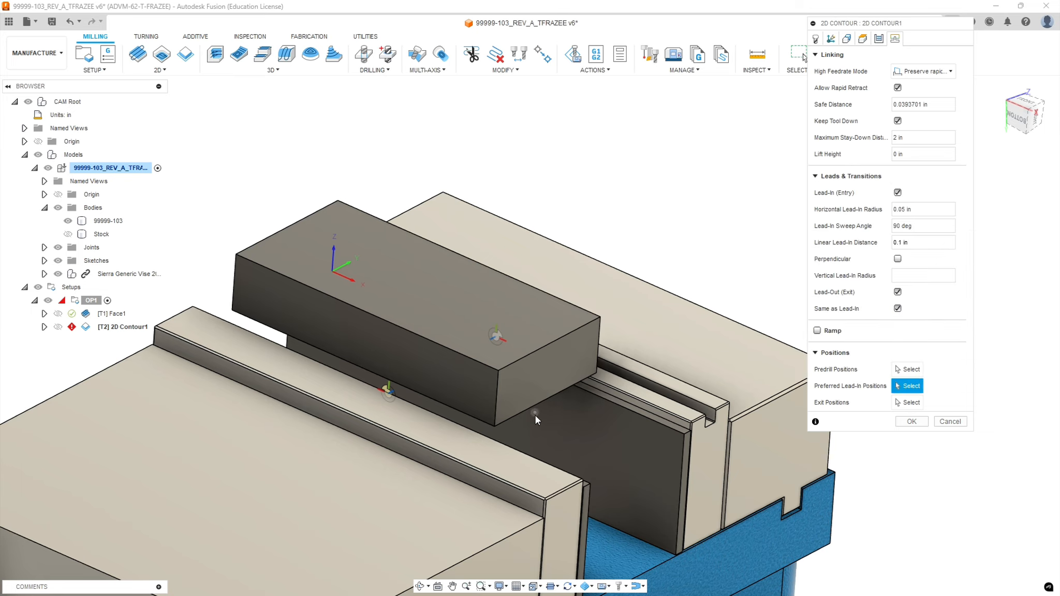